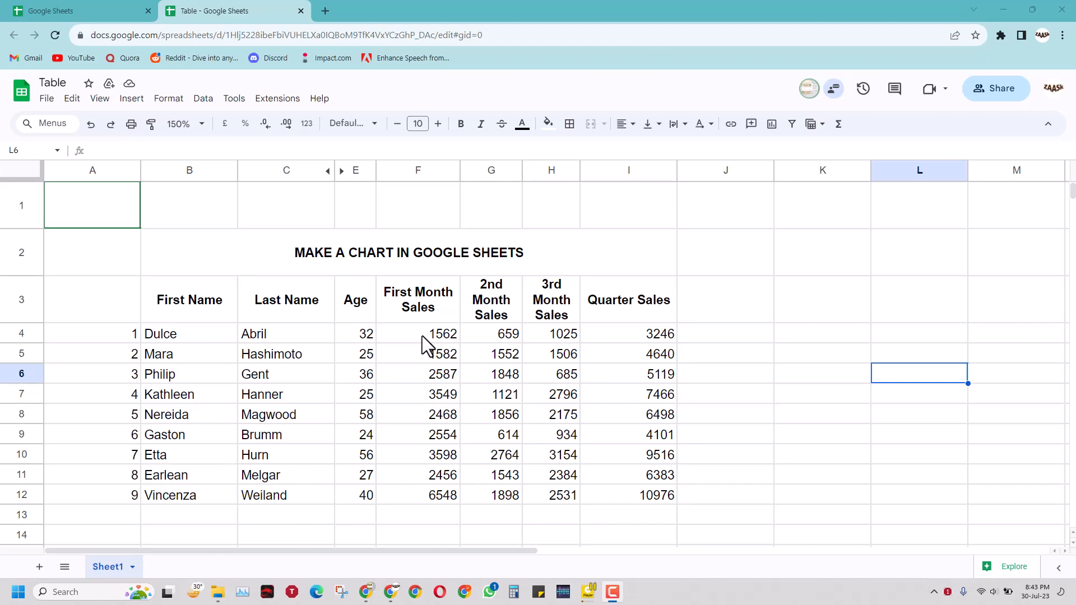
Insert a chart from the monthly sales figures in F4:H12
left_click_drag(422, 335, 560, 499)
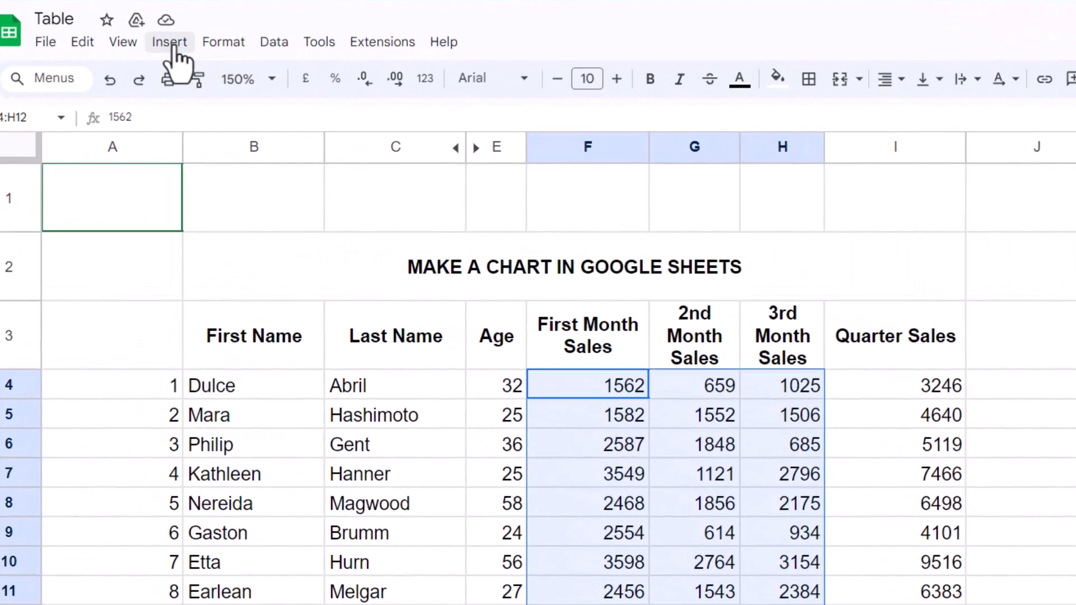
left_click(170, 43)
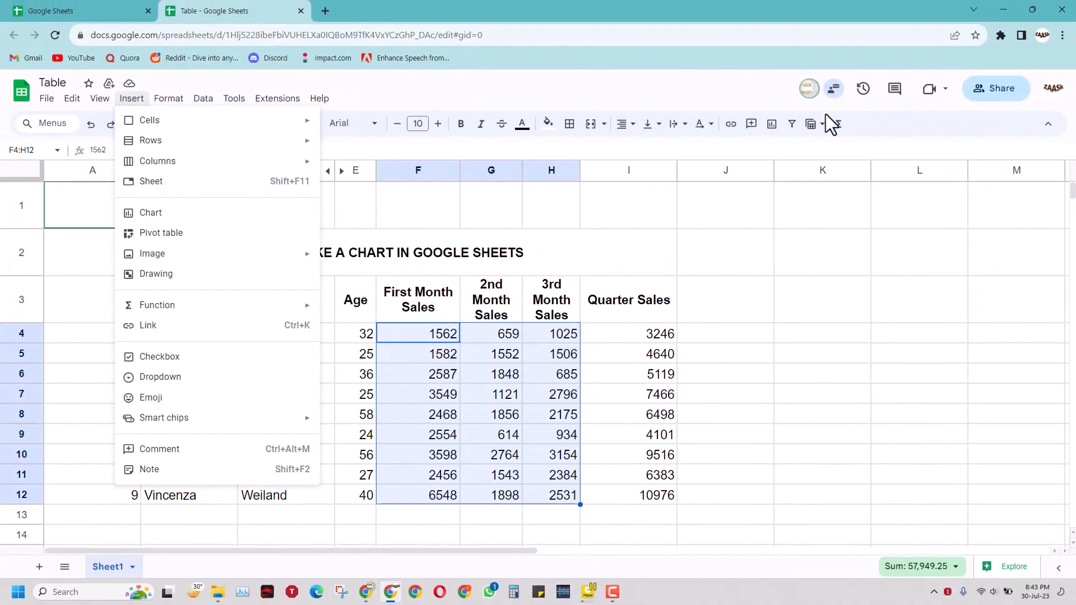
left_click(878, 116)
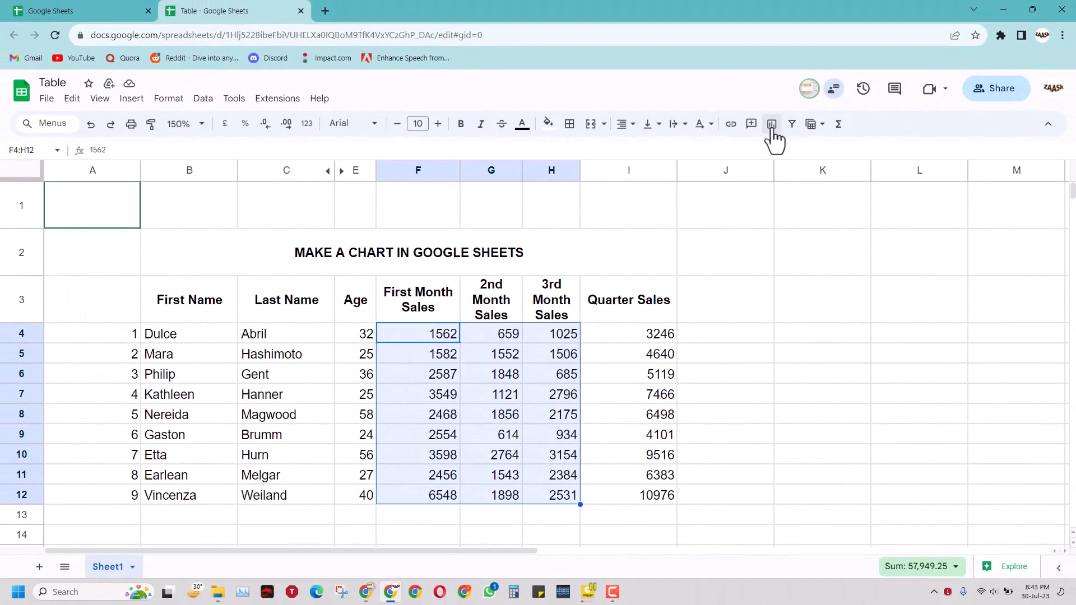
left_click(799, 49)
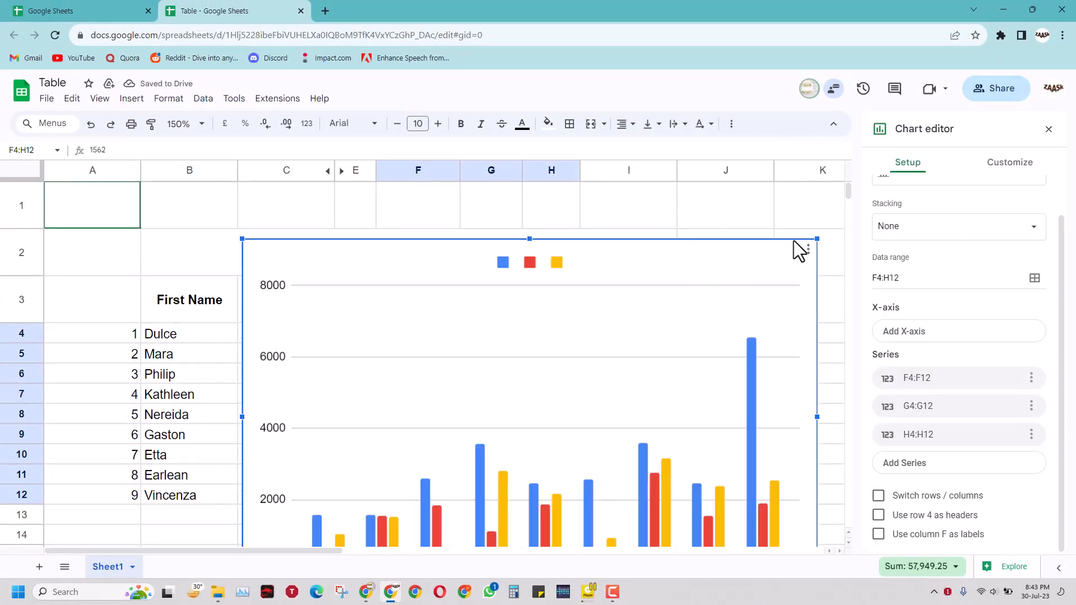
Set the sheet zoom to 100% and move the chart beside the table, just past the Quarter Sales column
scroll(725, 279, "down", 3)
scroll(725, 279, "up", 1)
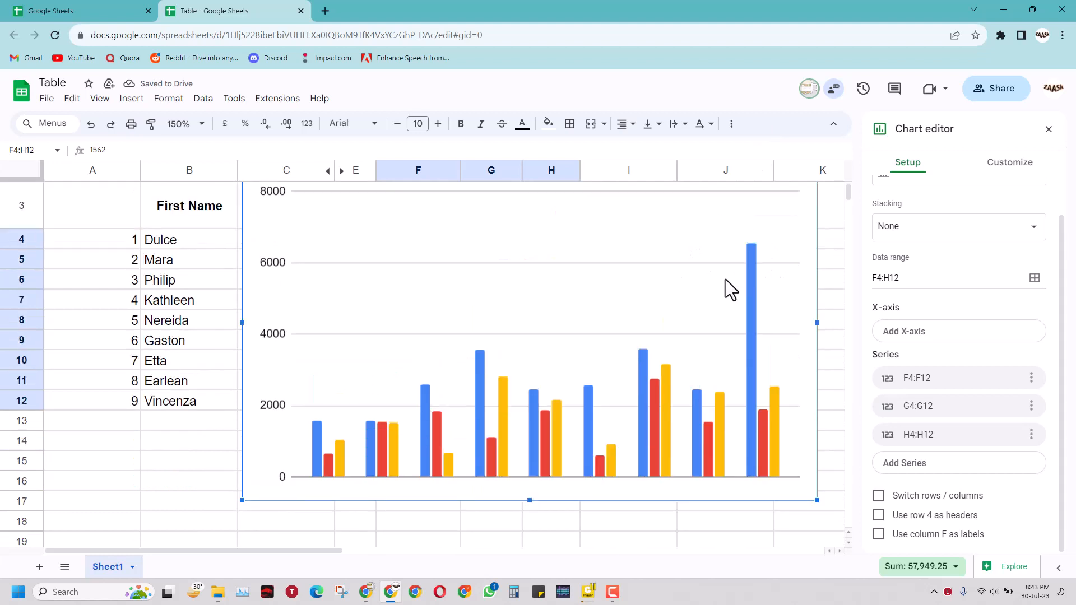
scroll(729, 289, "up", 1)
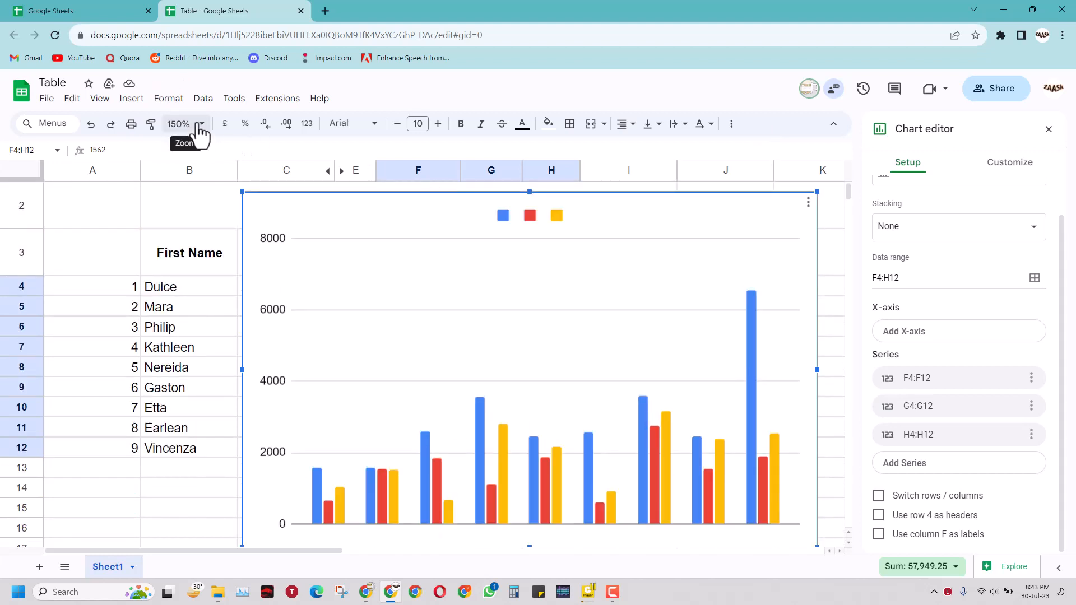
left_click(200, 127)
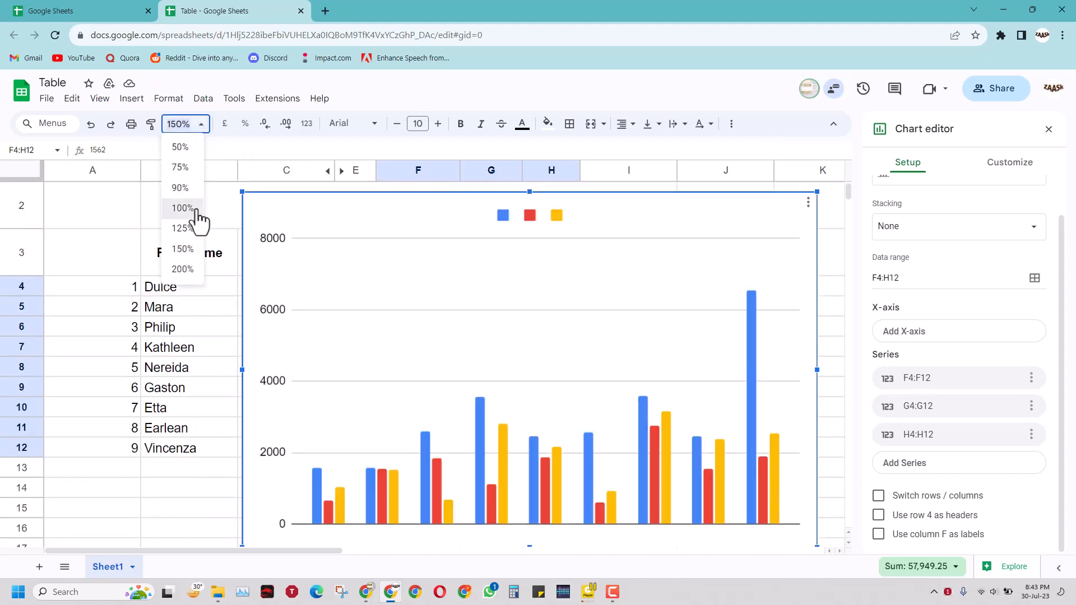
left_click(182, 208)
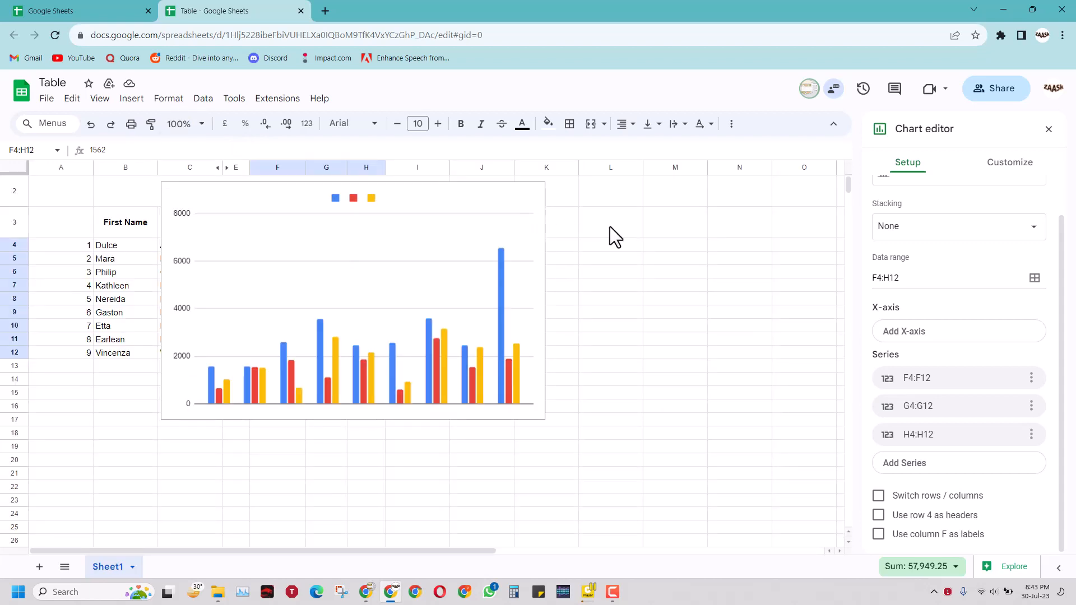
left_click(515, 200)
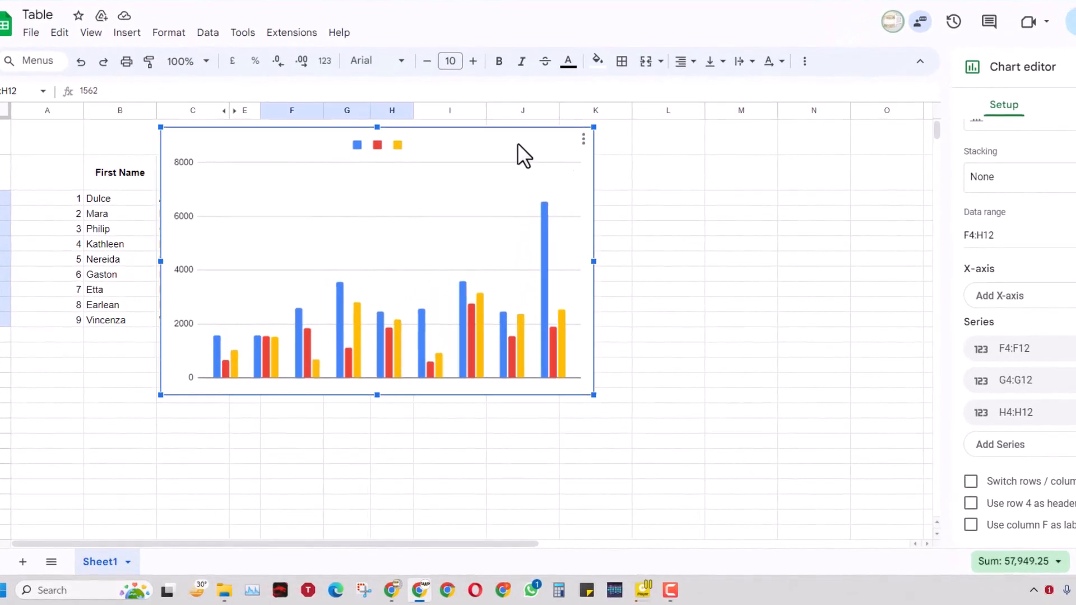
left_click_drag(517, 143, 850, 162)
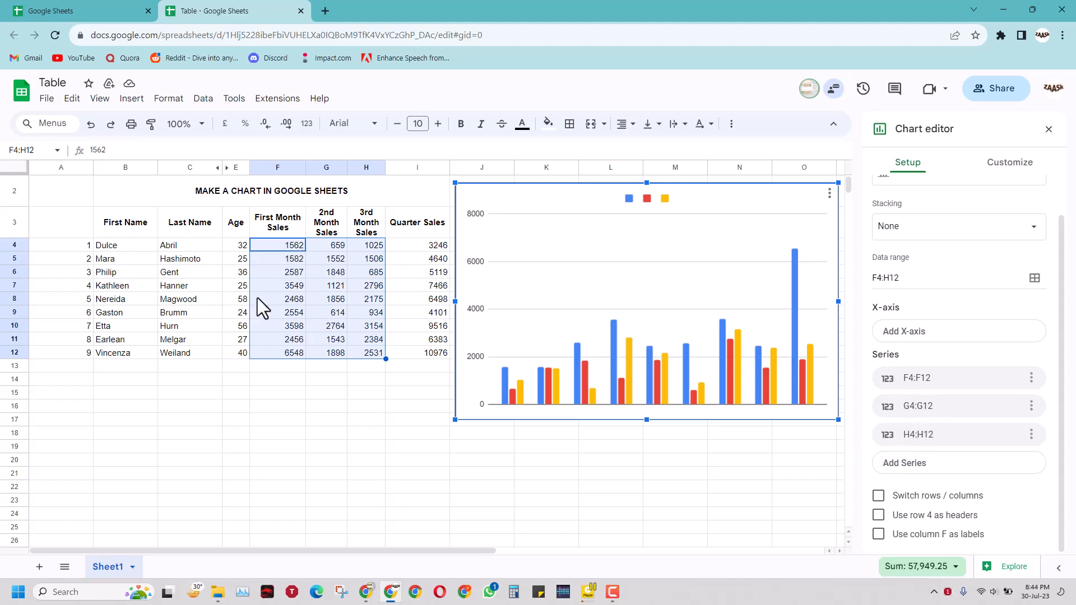
Remove the H4:H12 series from the column chart
left_click(1031, 436)
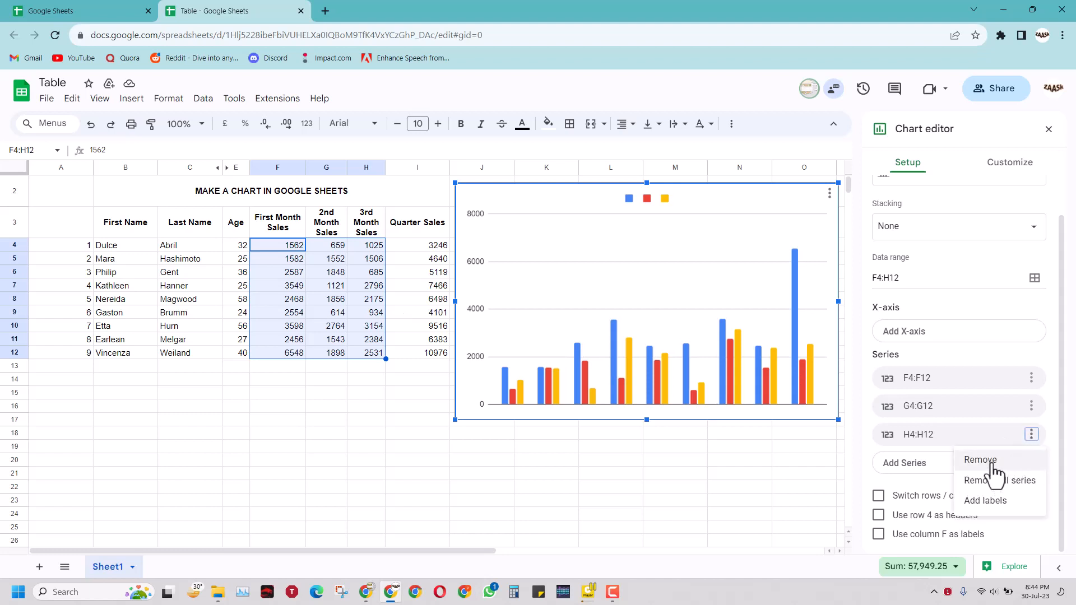
left_click(975, 461)
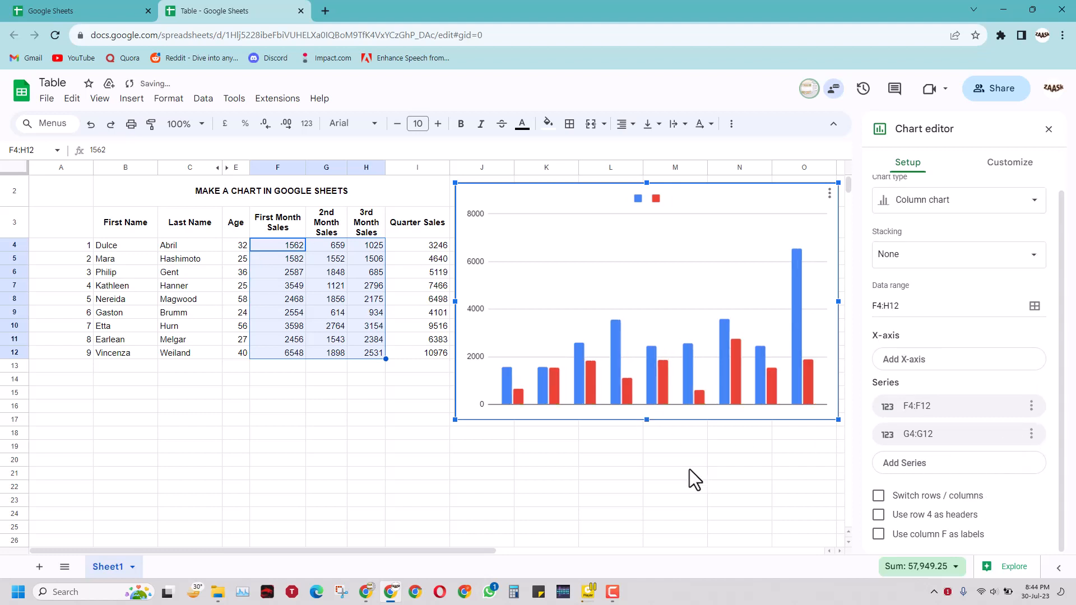
left_click(639, 445)
Examine the chart's editing options for the gridlines, the vertical axis, the X-axis range and the two column series
left_click(609, 271)
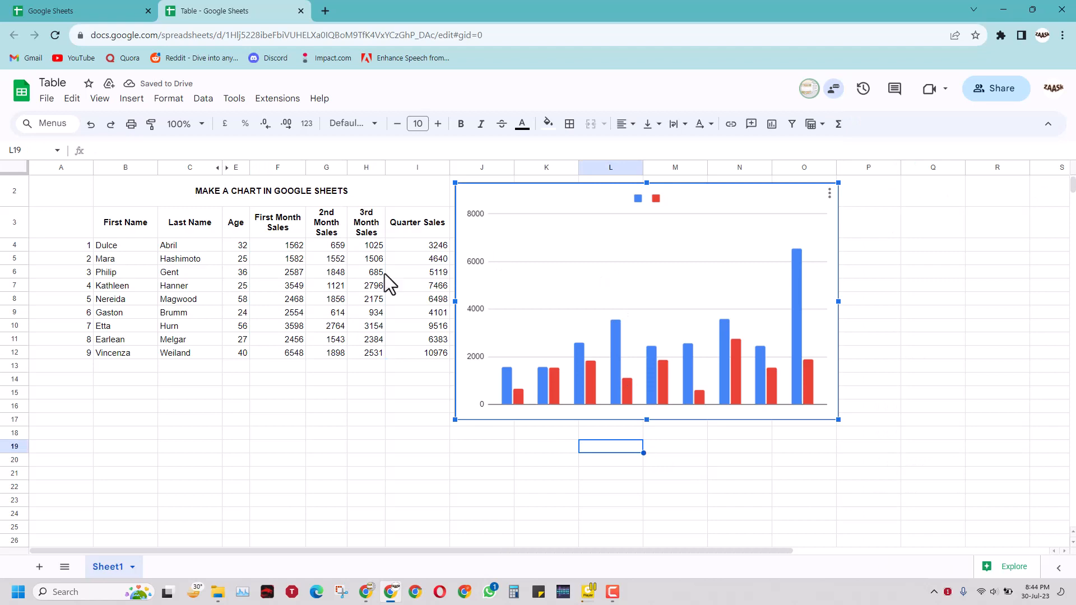
double_click(621, 260)
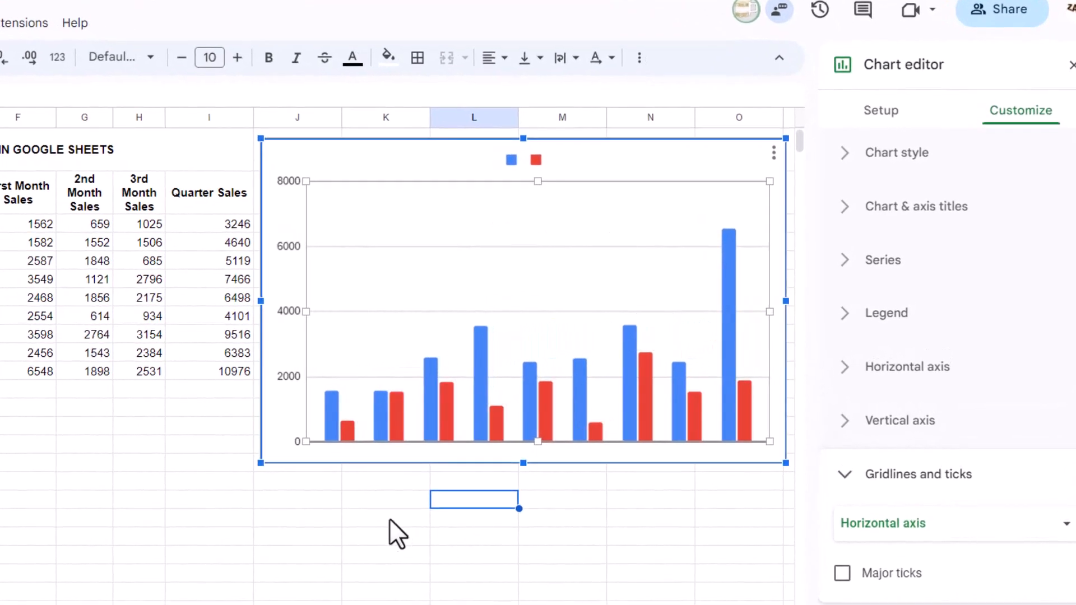
left_click(293, 423)
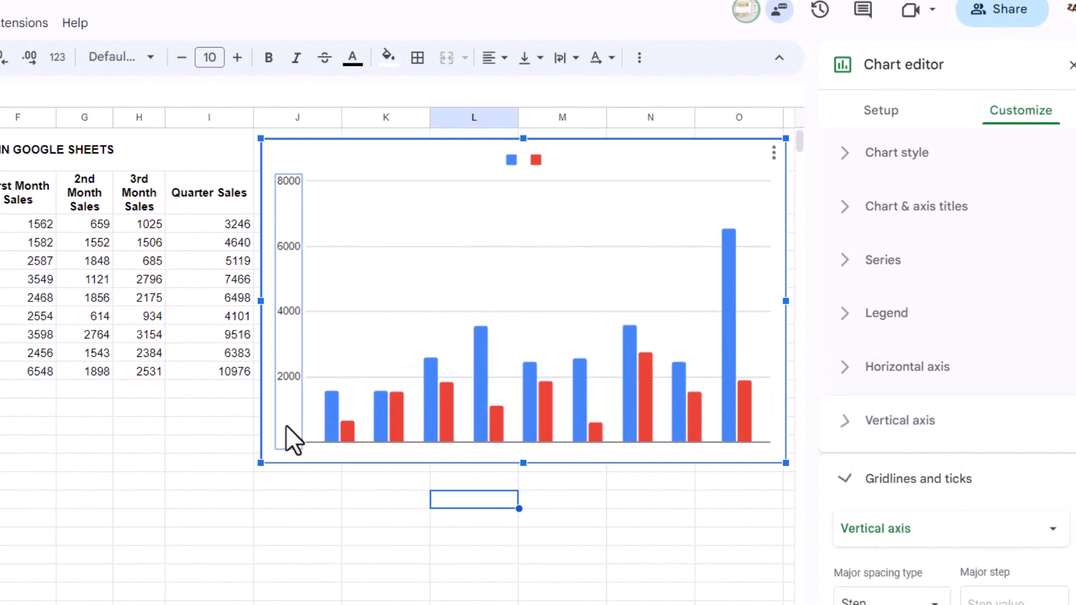
left_click(311, 163)
left_click(891, 113)
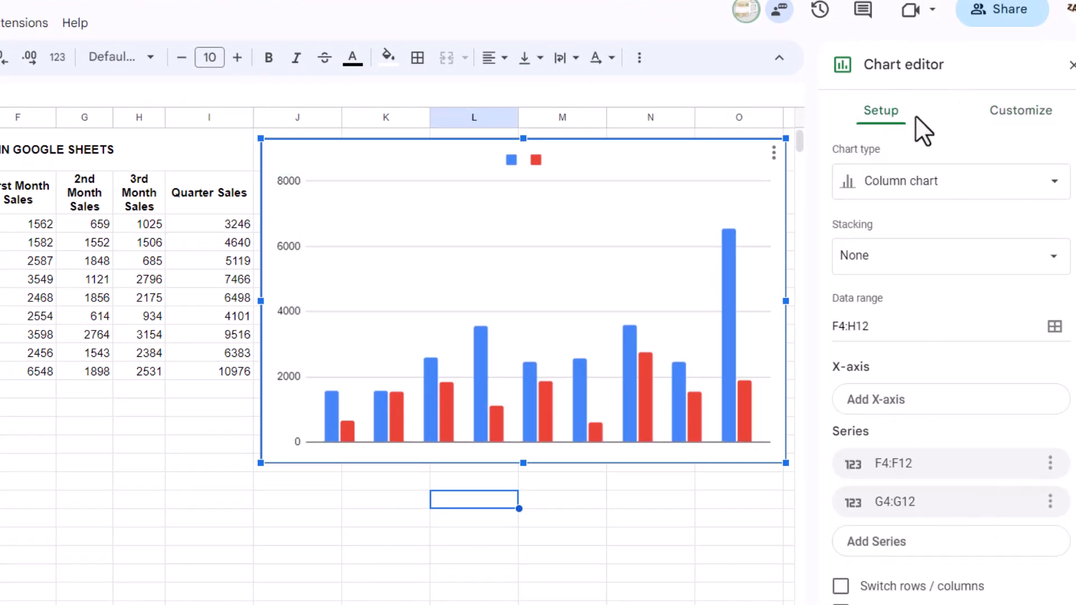
left_click(875, 544)
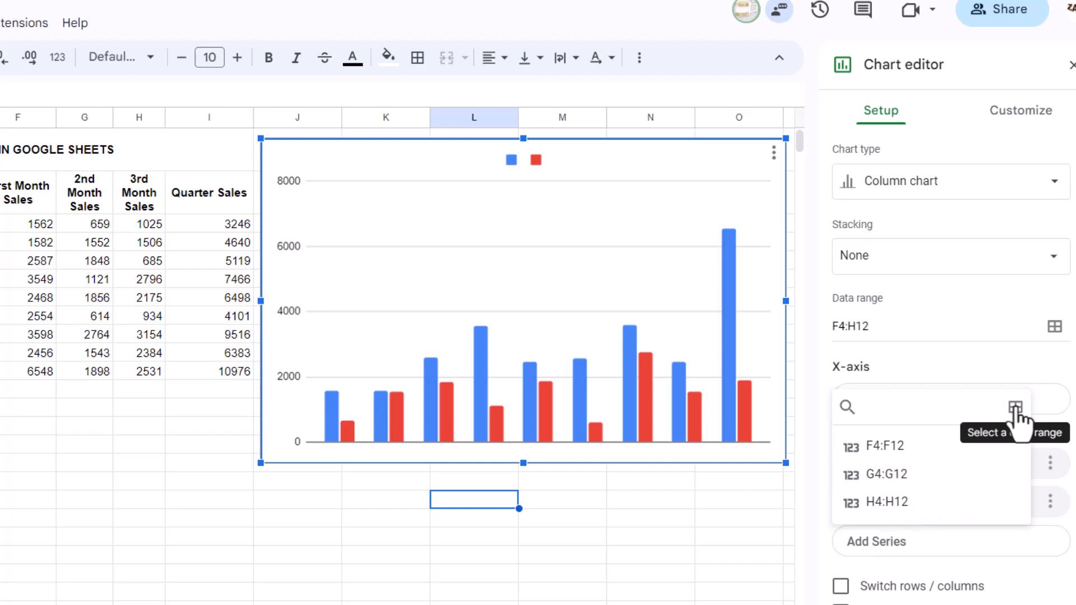
left_click(332, 414)
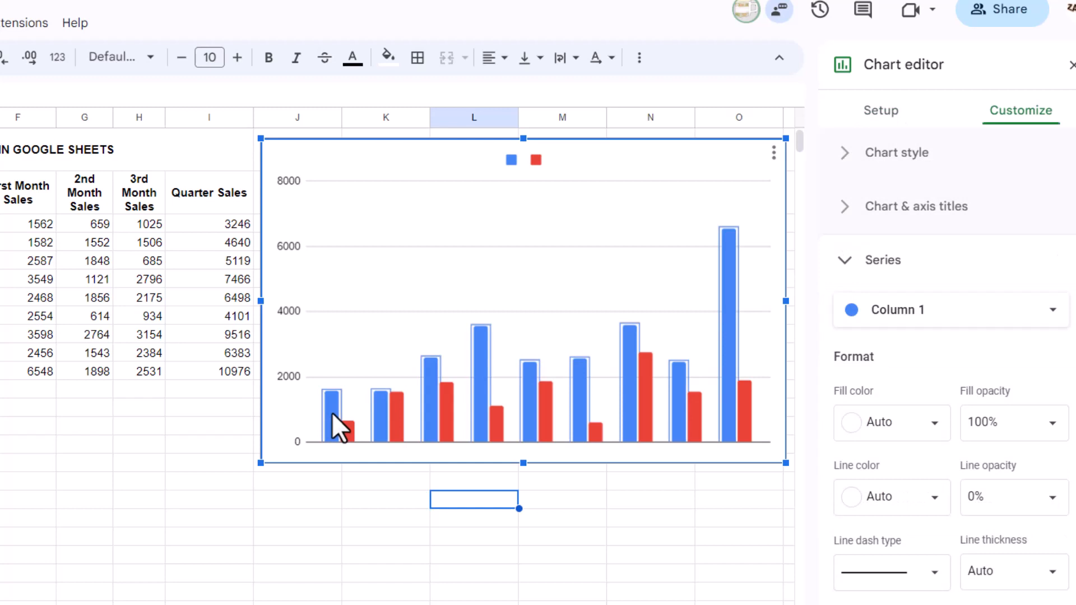
left_click(352, 433)
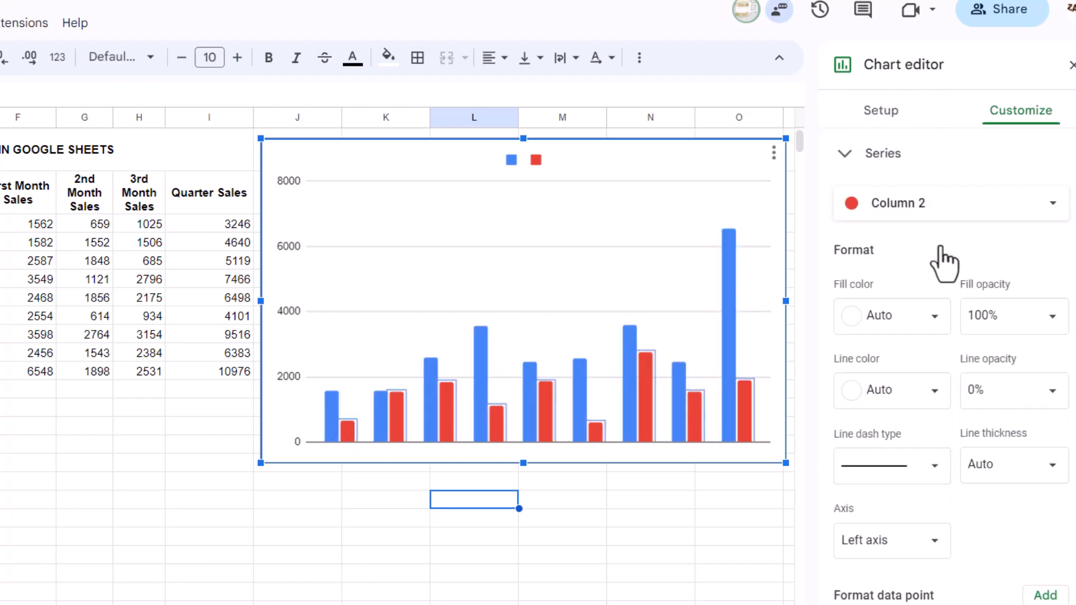
Add the 3rd Month Sales range H4:H12 to the chart as a new series
left_click(881, 110)
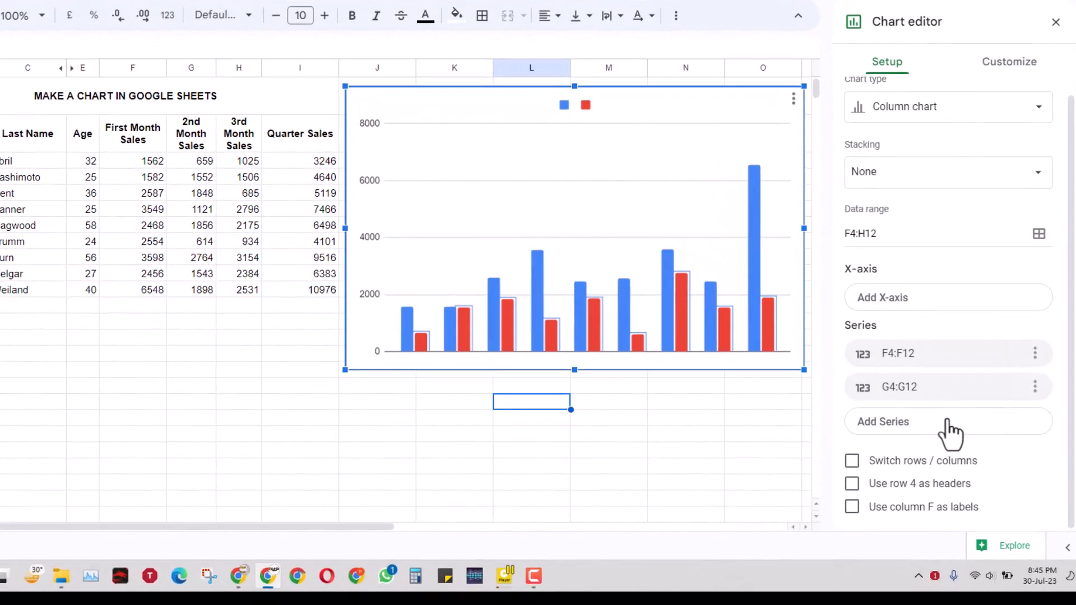
left_click(928, 461)
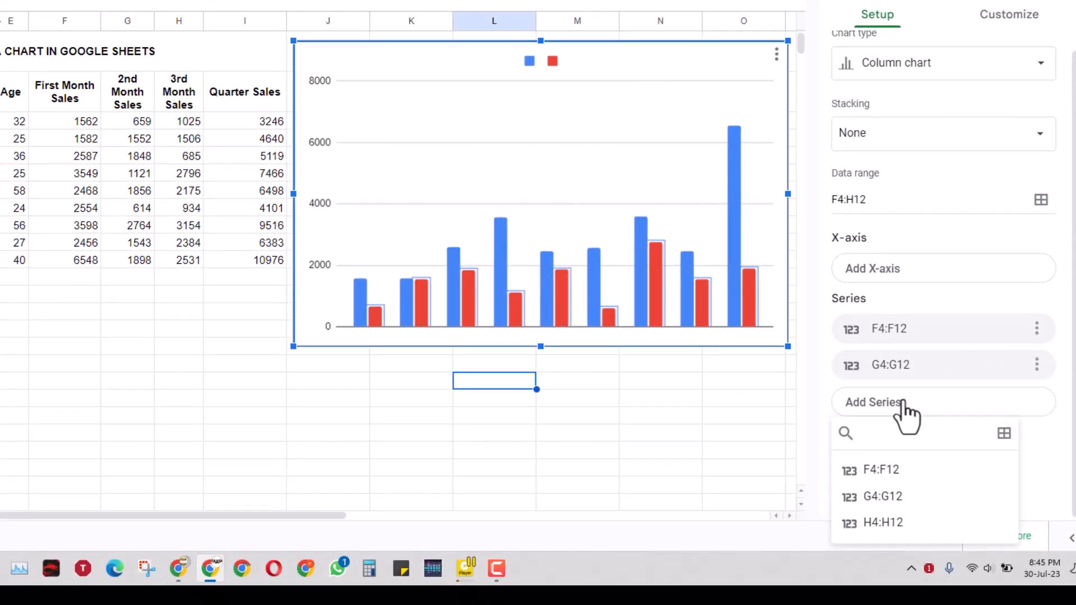
left_click(1004, 433)
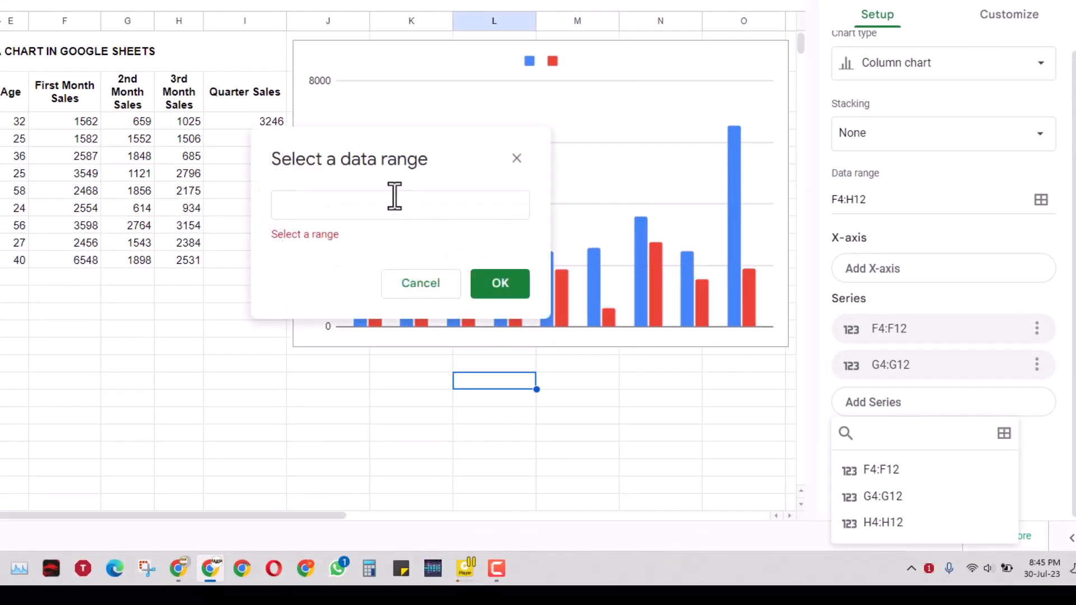
left_click(363, 204)
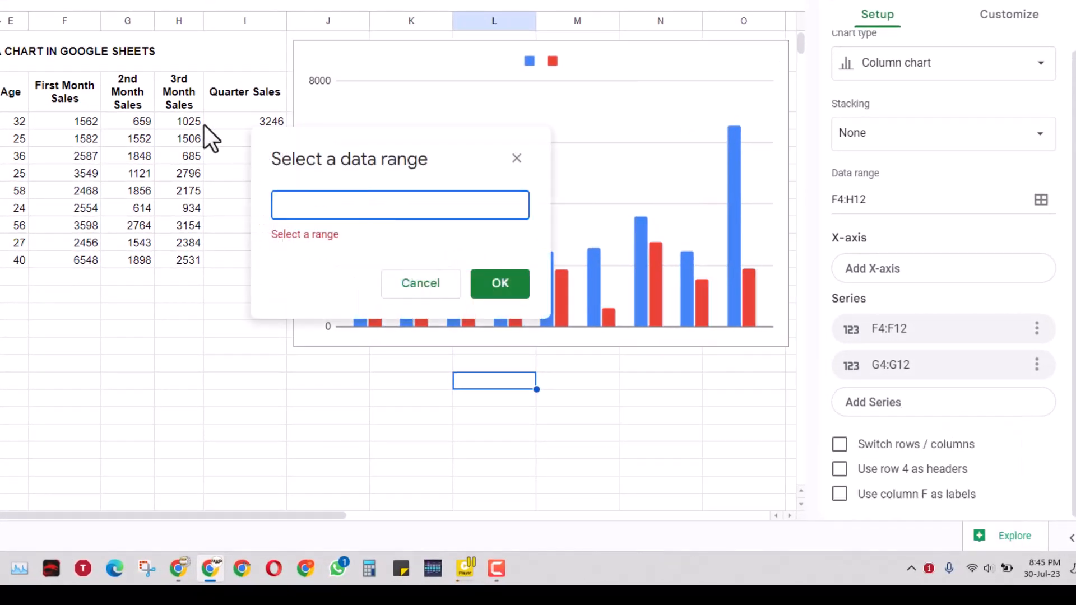
left_click_drag(178, 119, 176, 257)
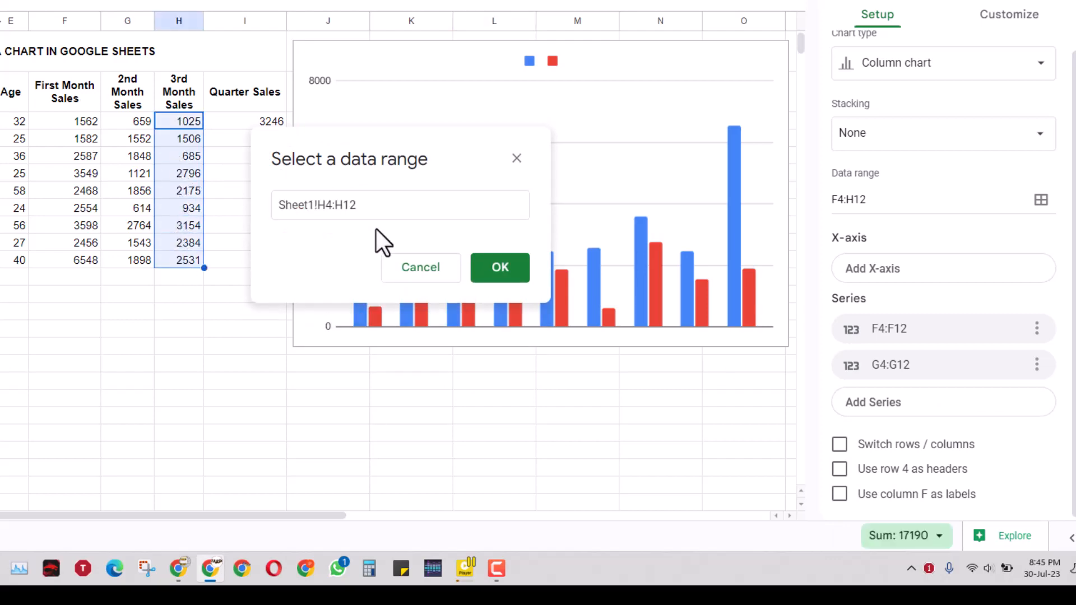
left_click(499, 271)
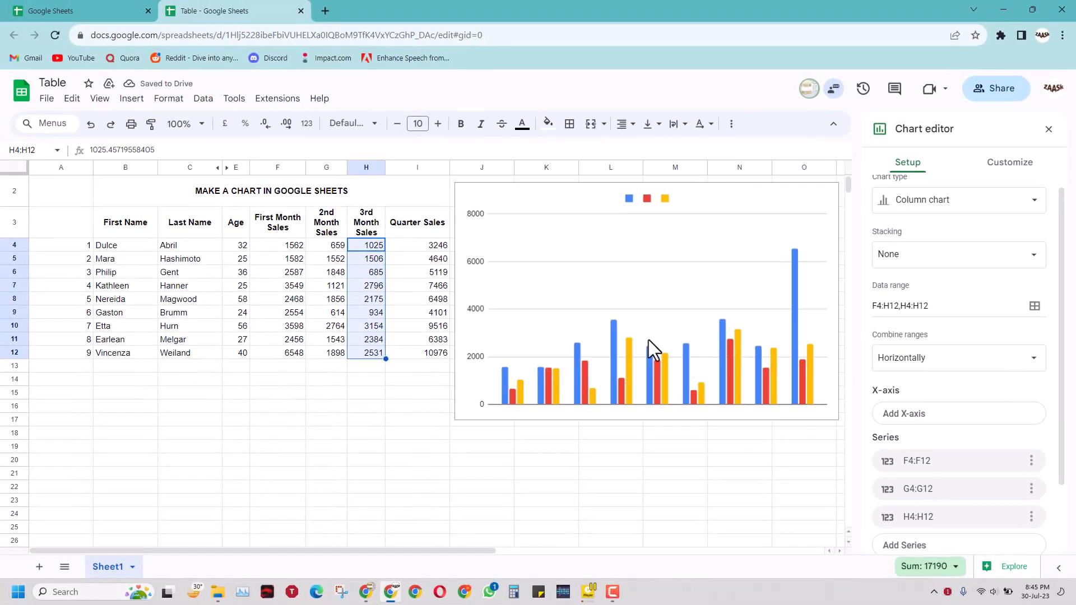
Change the chart type to a smooth line chart
left_click(748, 197)
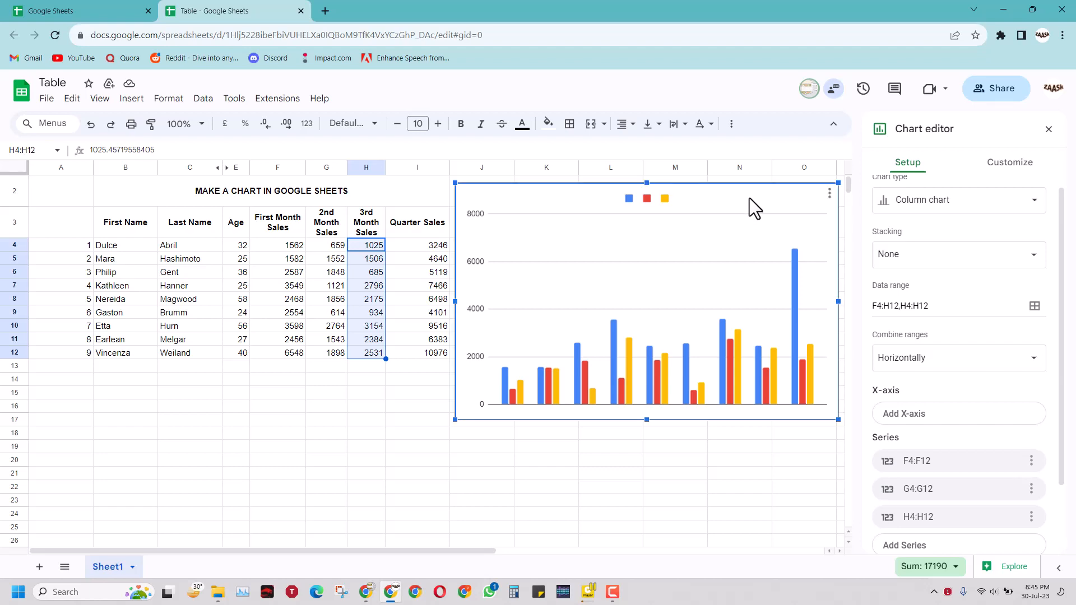
left_click(924, 205)
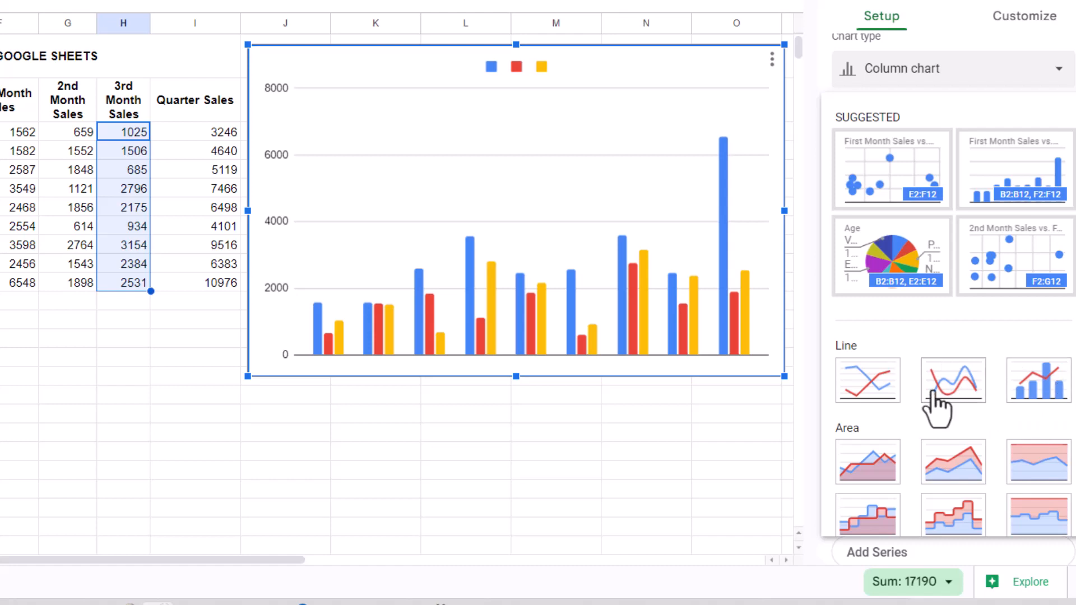
left_click(932, 394)
Switch the chart type to a 100% stacked column chart
left_click(950, 84)
scroll(1028, 344, "down", 3)
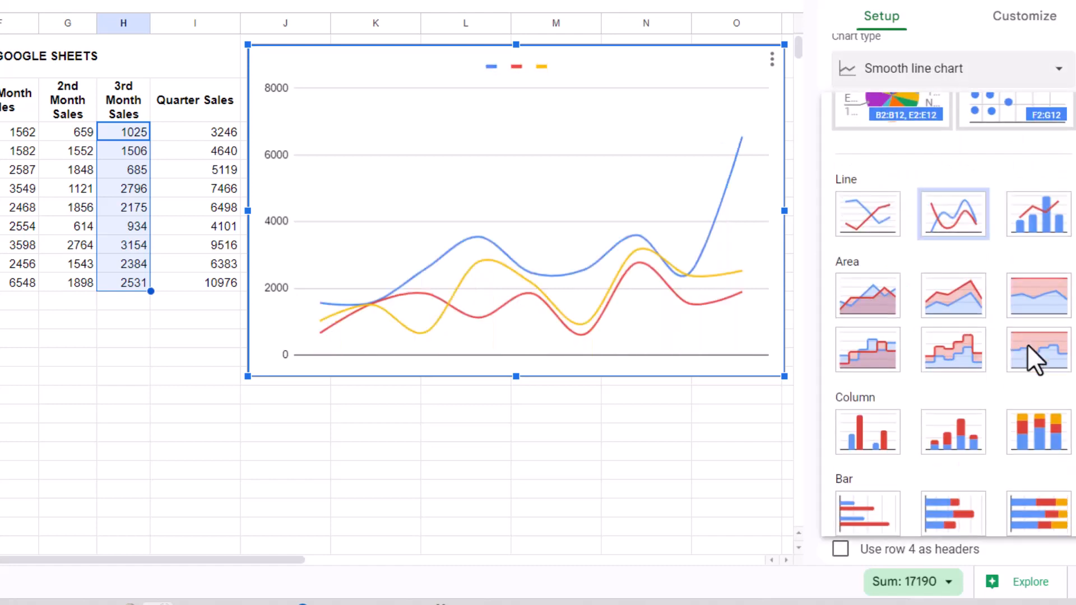
scroll(1025, 331, "down", 2)
left_click(1025, 313)
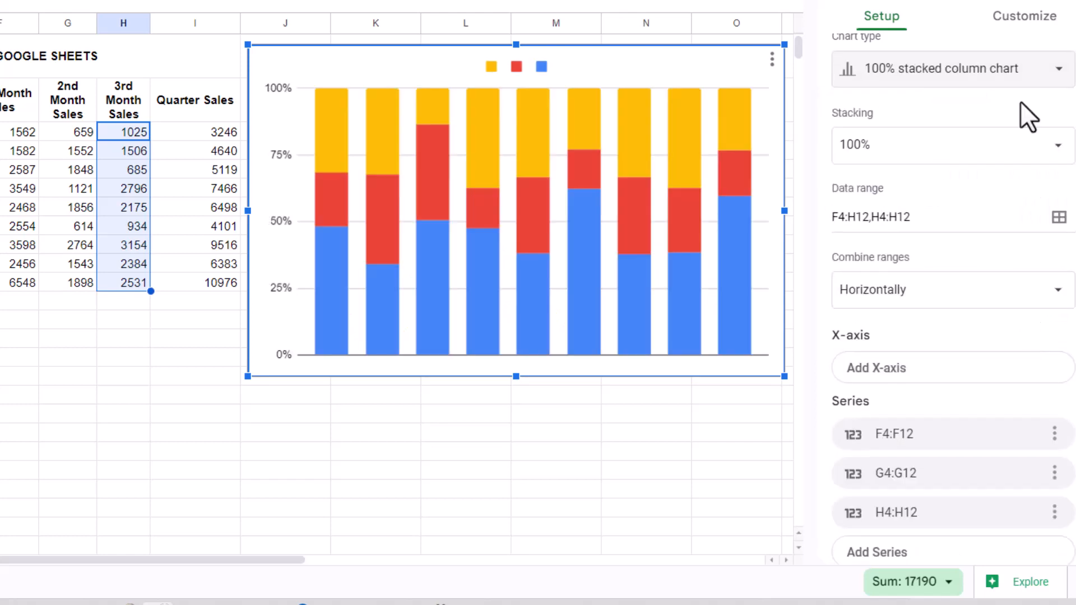
Change the chart to a pie chart
left_click(982, 79)
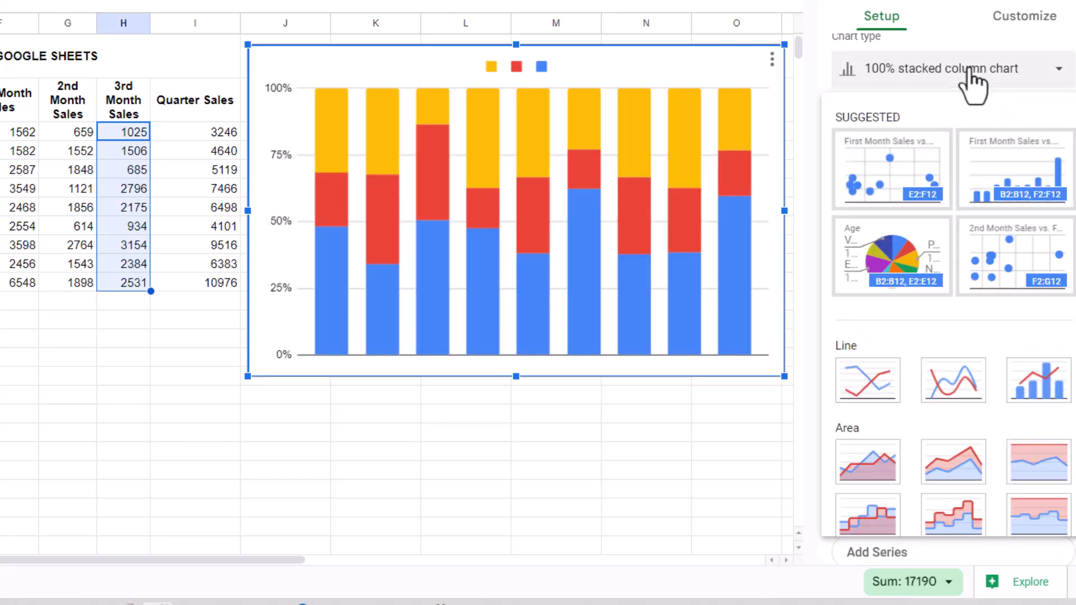
scroll(996, 426, "down", 5)
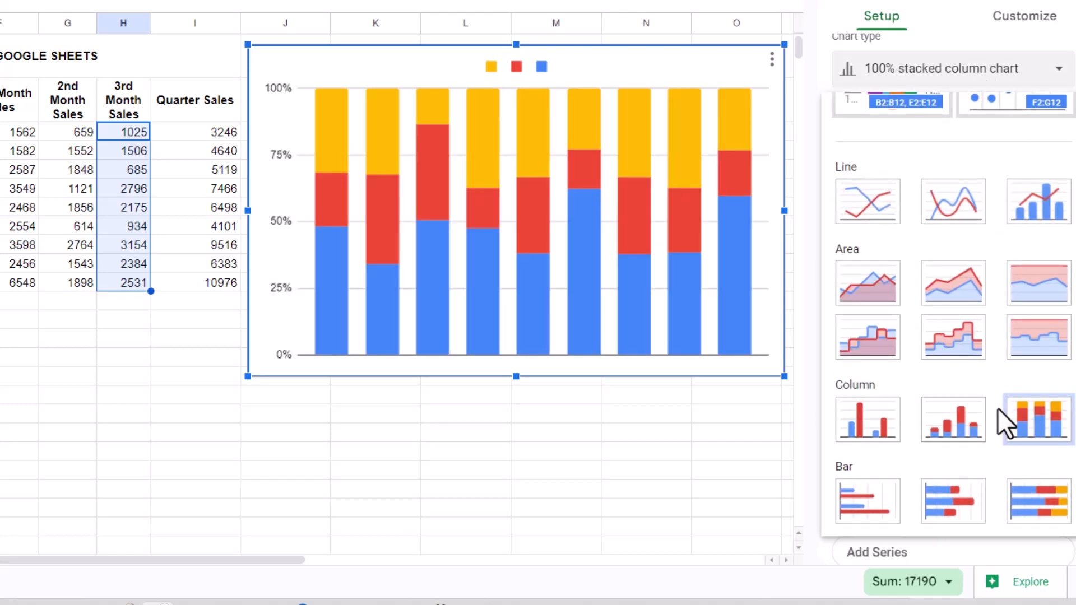
scroll(896, 353, "down", 3)
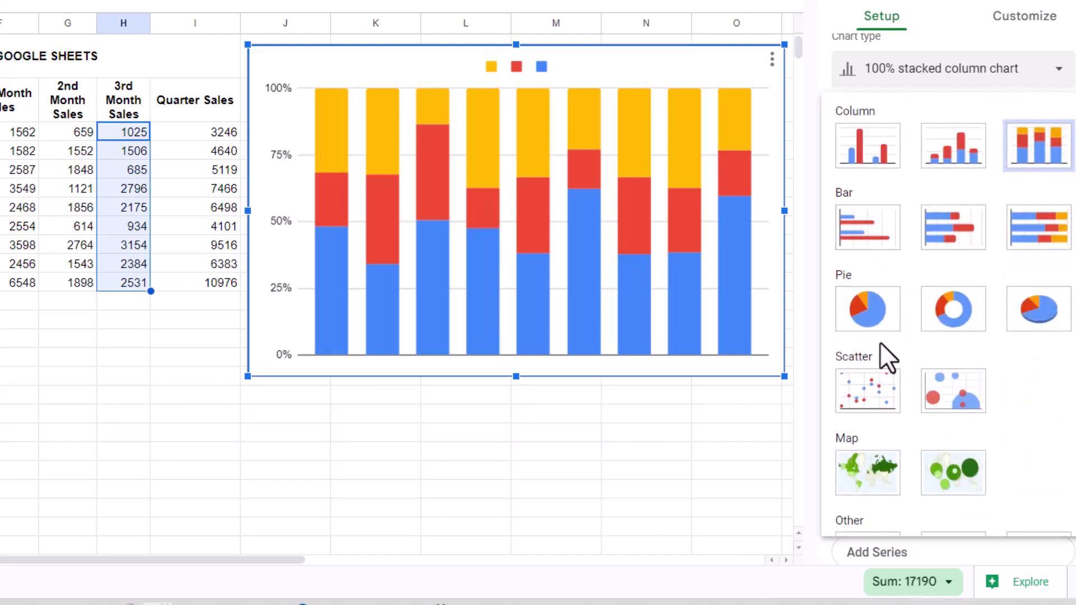
left_click(872, 314)
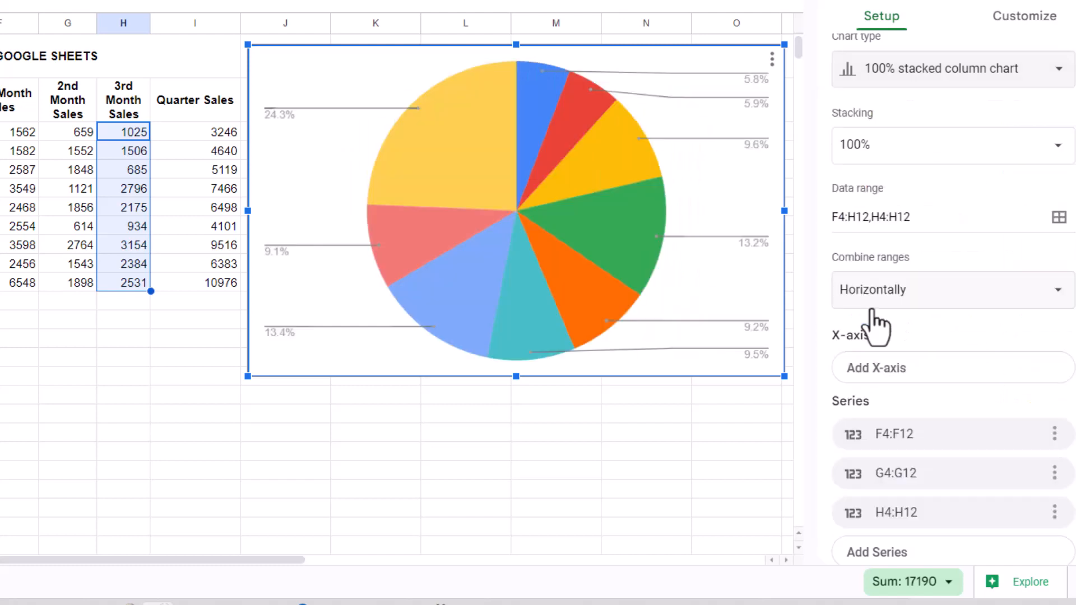
Change the pie chart to a stacked column chart
left_click(929, 97)
scroll(956, 373, "down", 10)
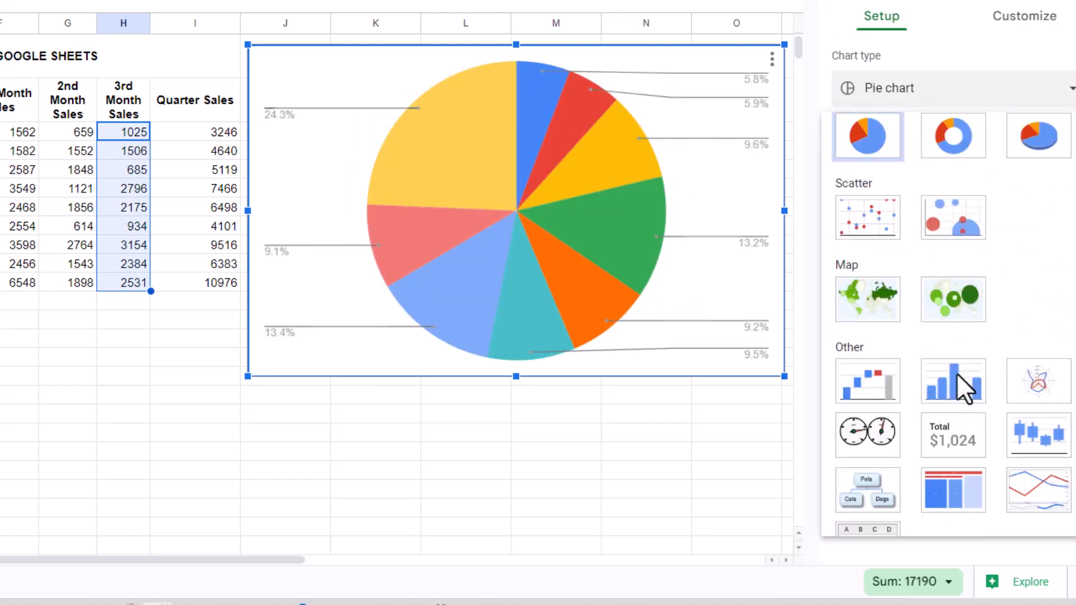
scroll(956, 373, "up", 8)
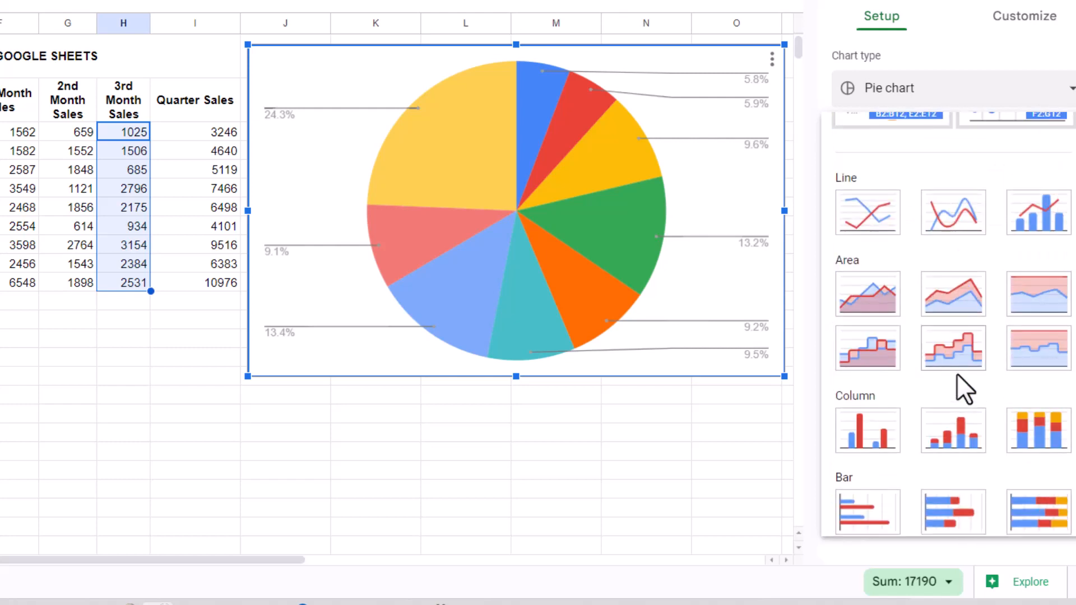
left_click(956, 440)
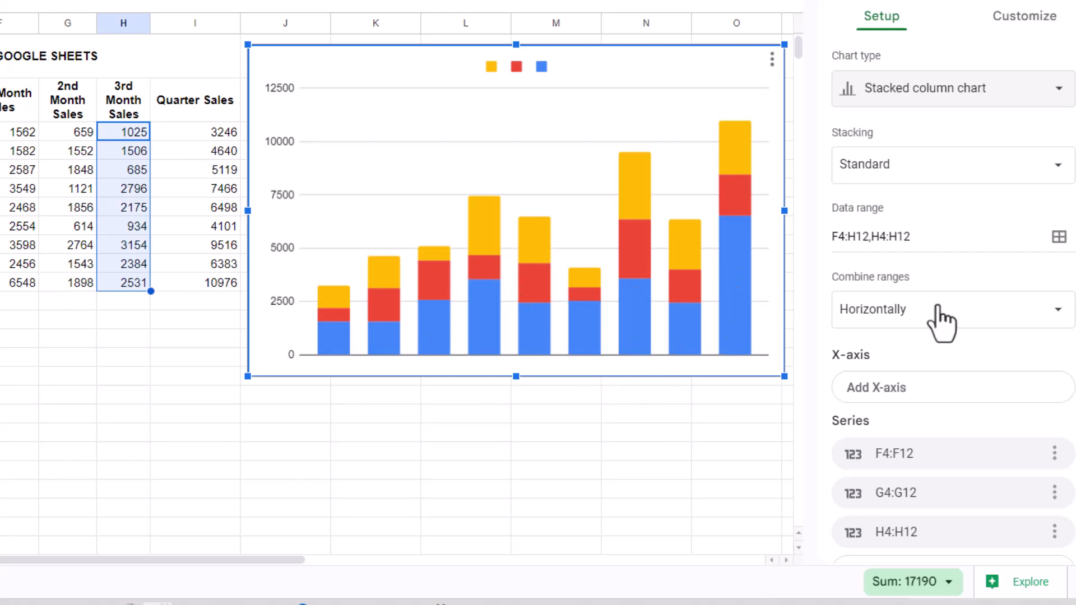
Give the chart the title "Sales Data for this Quarter"
left_click(999, 40)
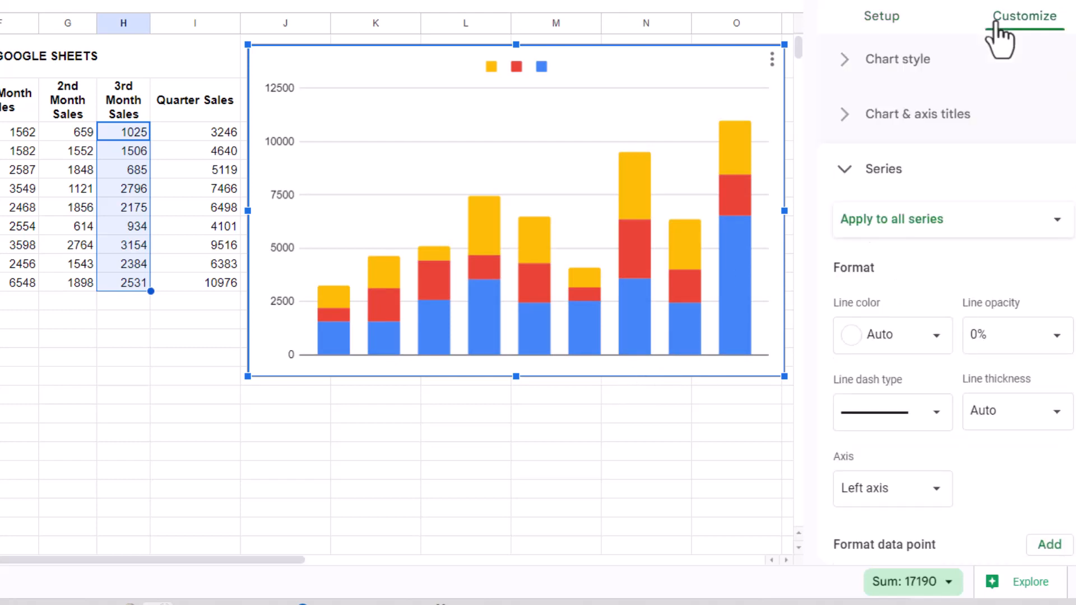
left_click(920, 118)
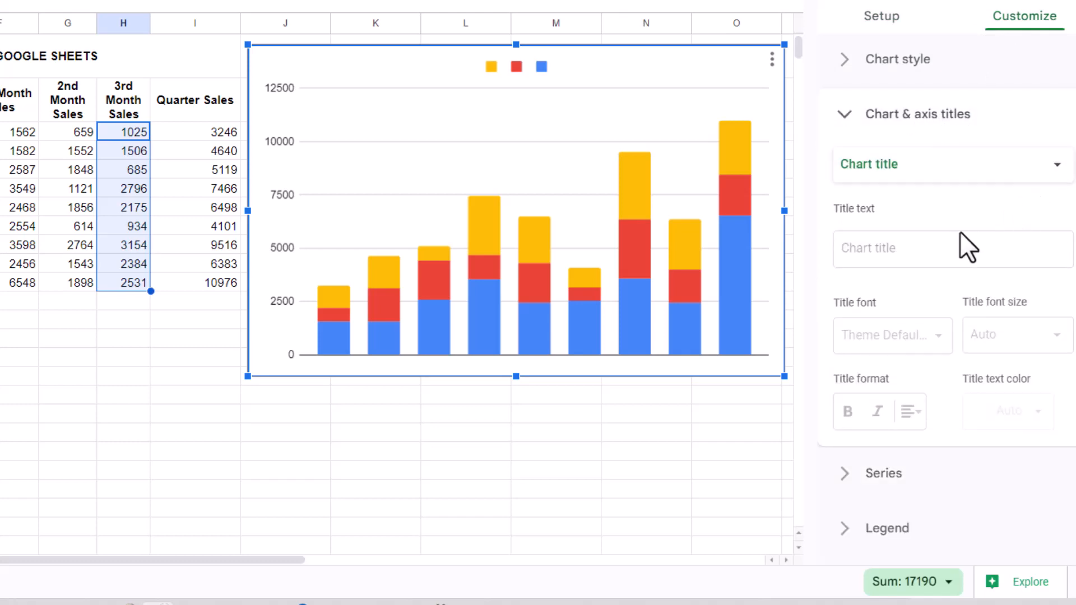
left_click(917, 248)
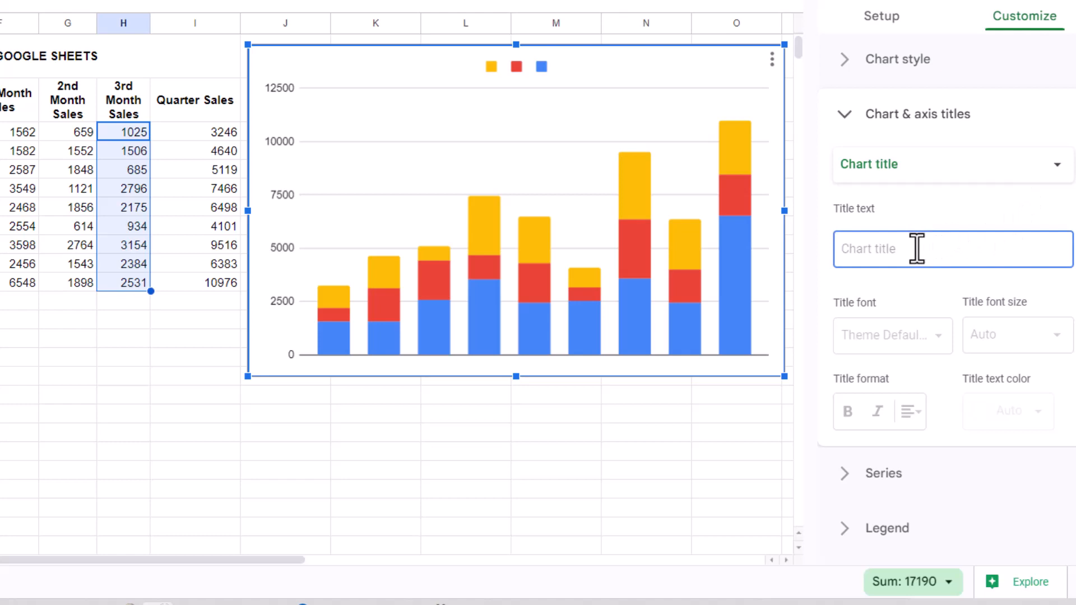
type("sal")
key("BackSpace")
key("BackSpace")
type("S")
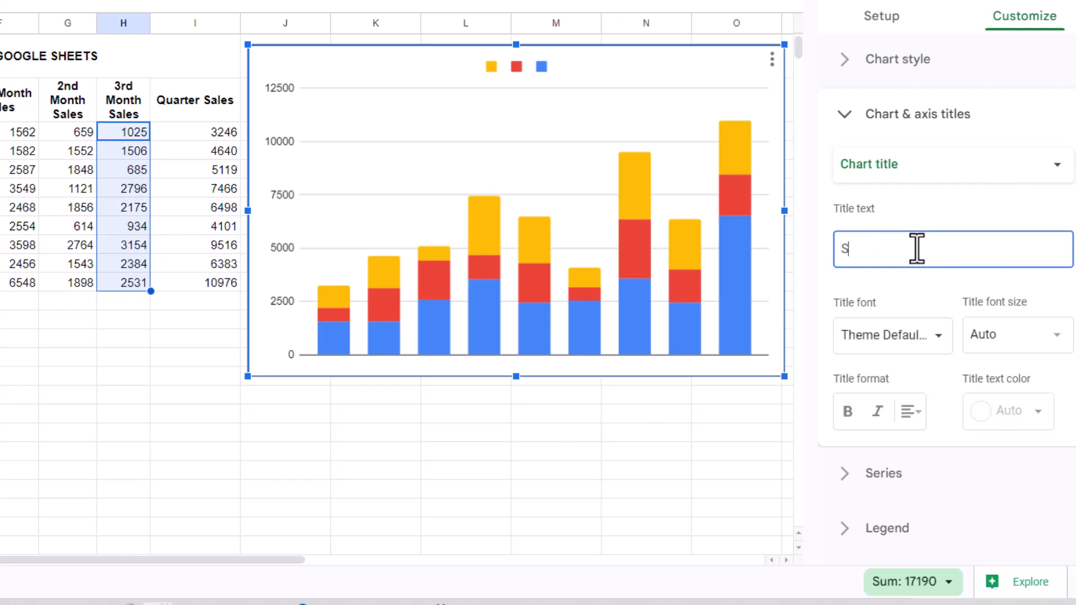
type("ales D")
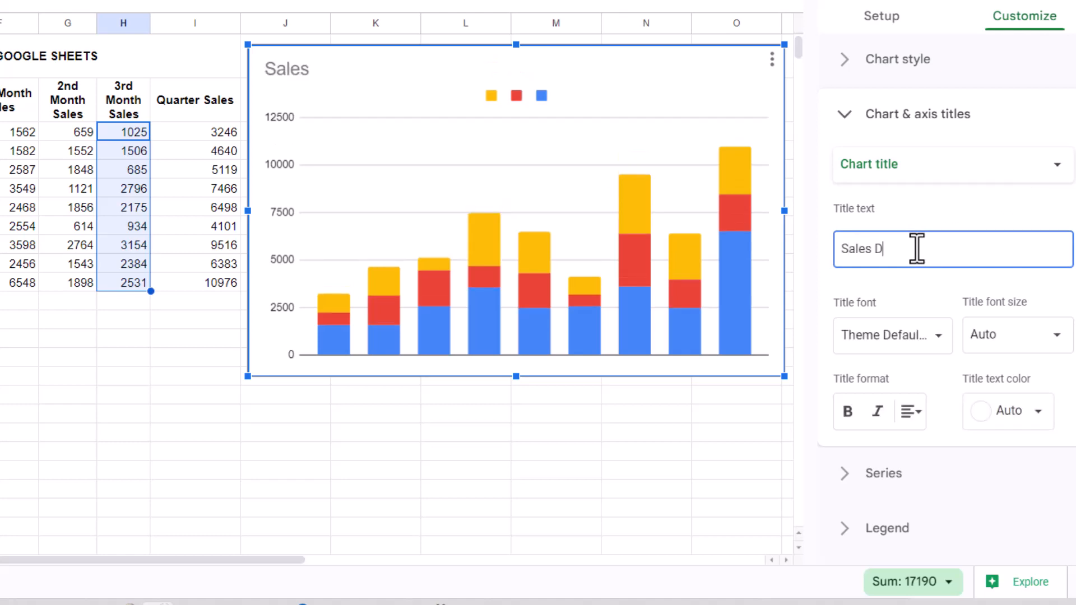
type("ata fo")
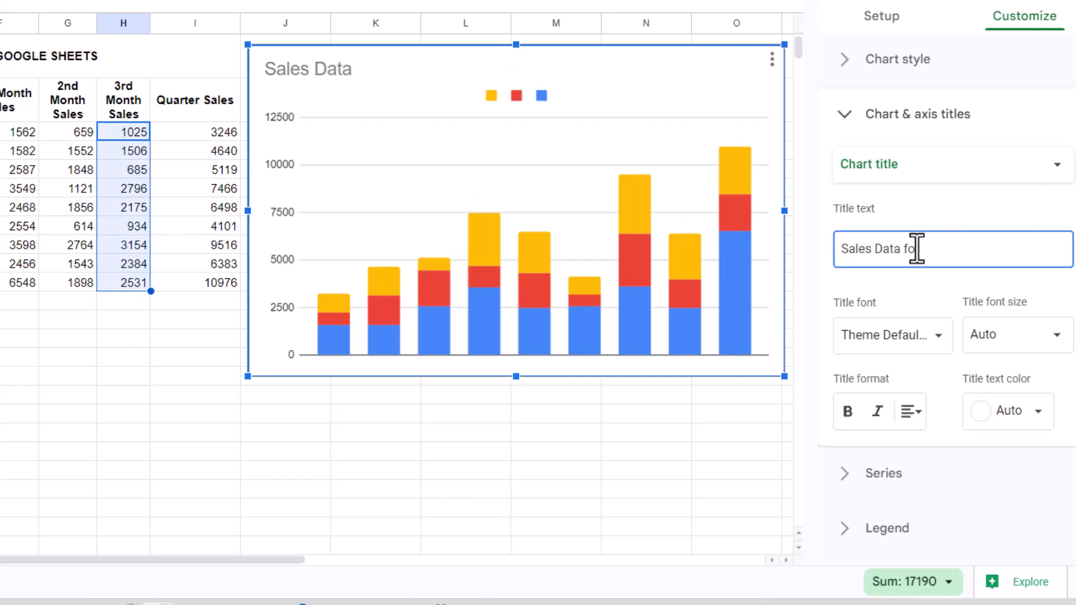
type("r This Q")
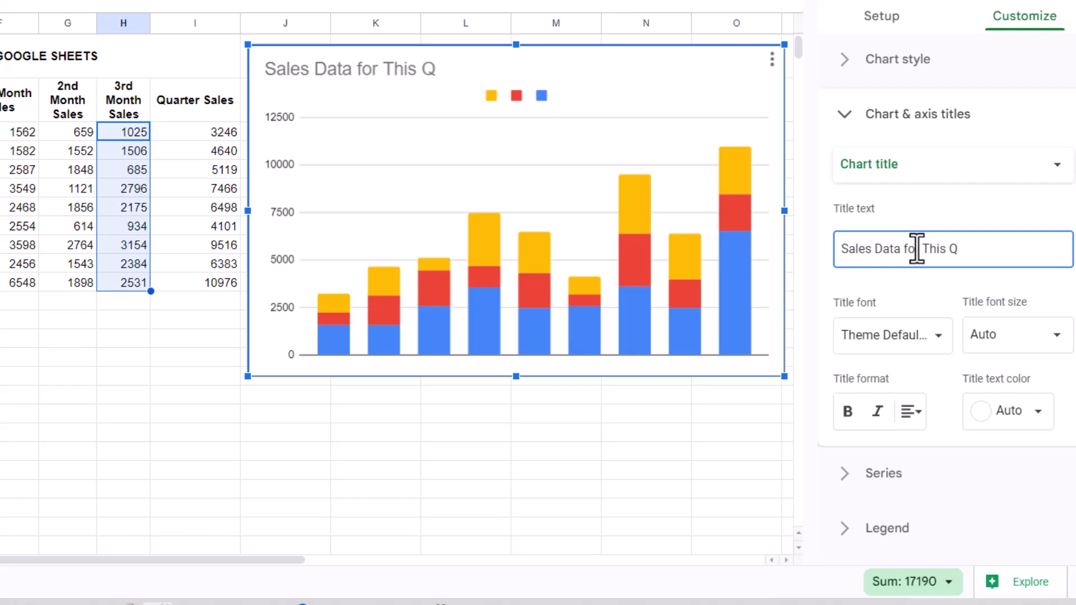
type("u")
key("BackSpace")
key("BackSpace")
key("BackSpace")
key("BackSpace")
key("BackSpace")
key("BackSpace")
key("BackSpace")
key("BackSpace")
key("BackSpace")
type("r this Quarter")
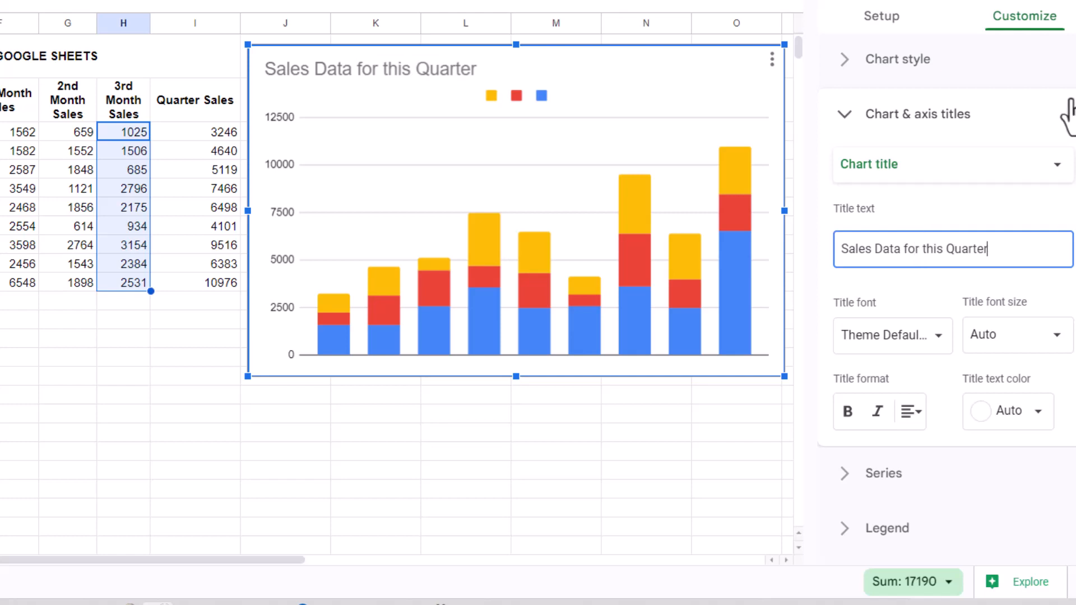
Set the chart's horizontal axis title to "Names of the Employees"
scroll(952, 250, "down", 3)
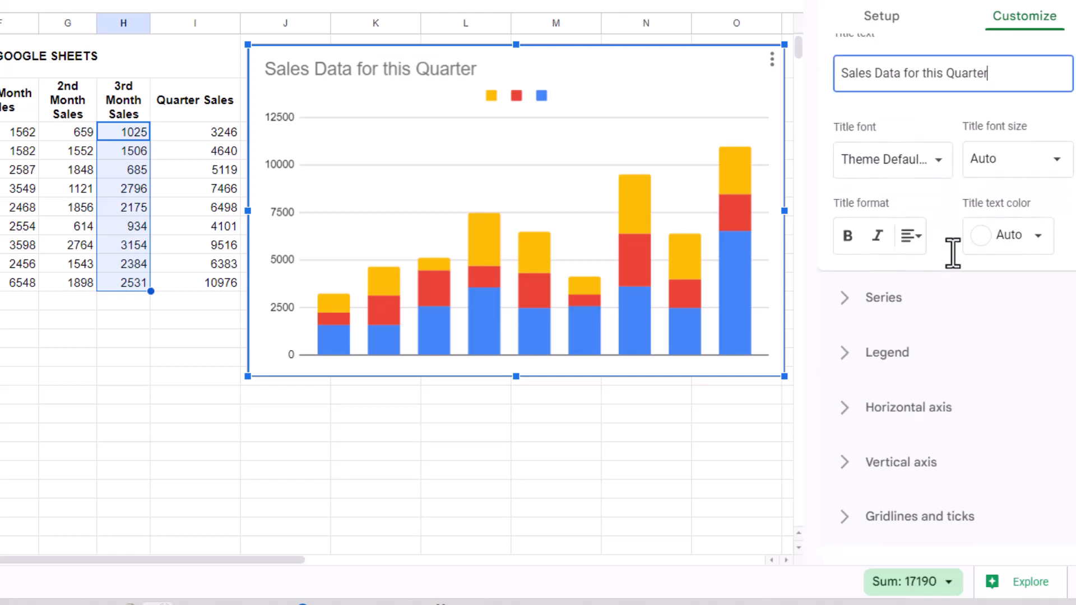
scroll(953, 250, "up", 3)
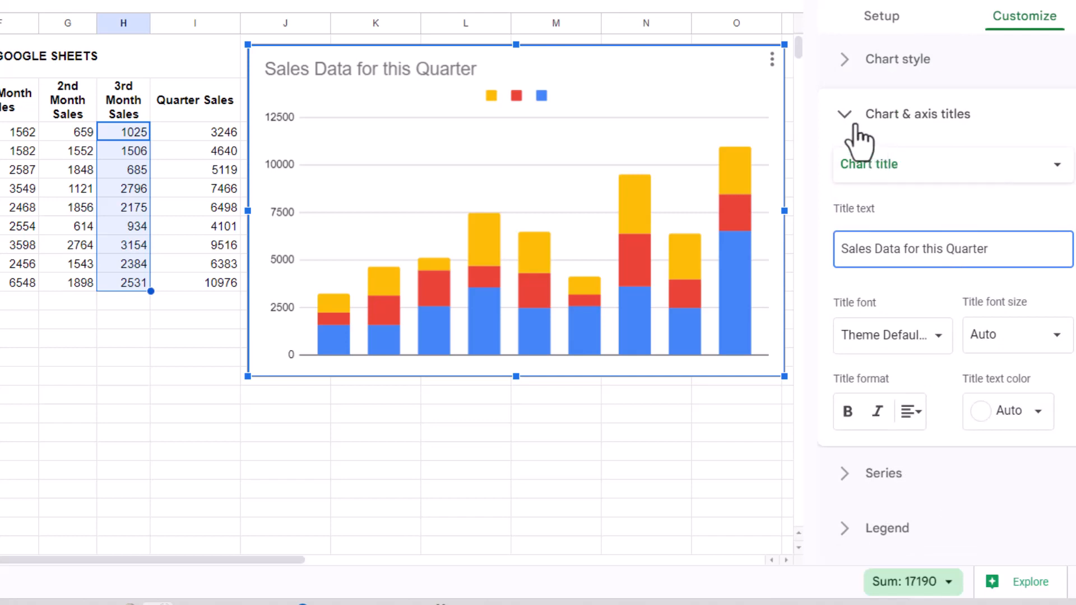
left_click(885, 164)
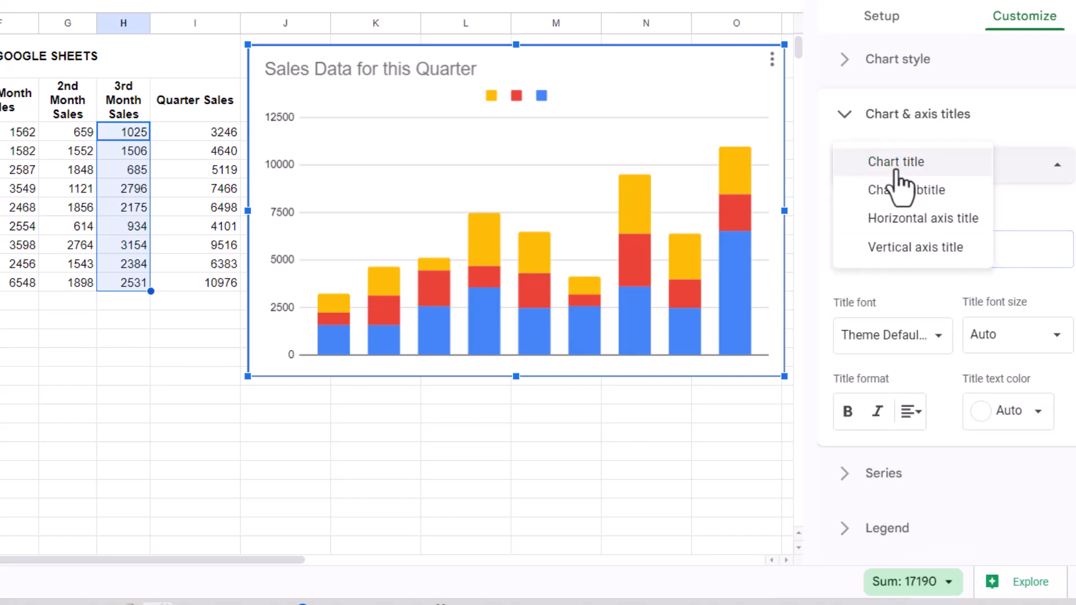
left_click(920, 222)
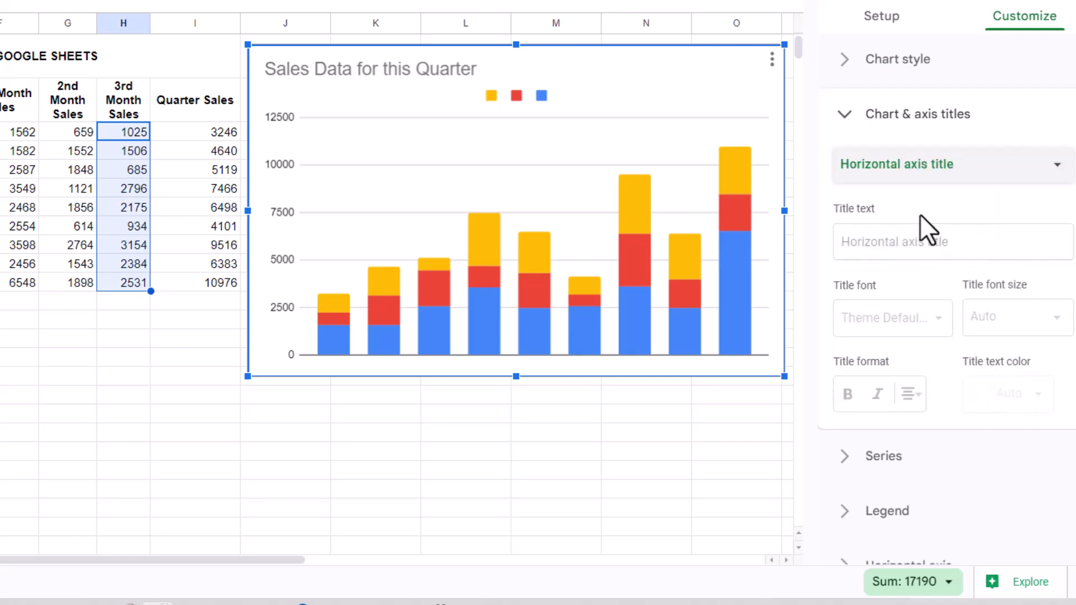
left_click(896, 241)
type("N")
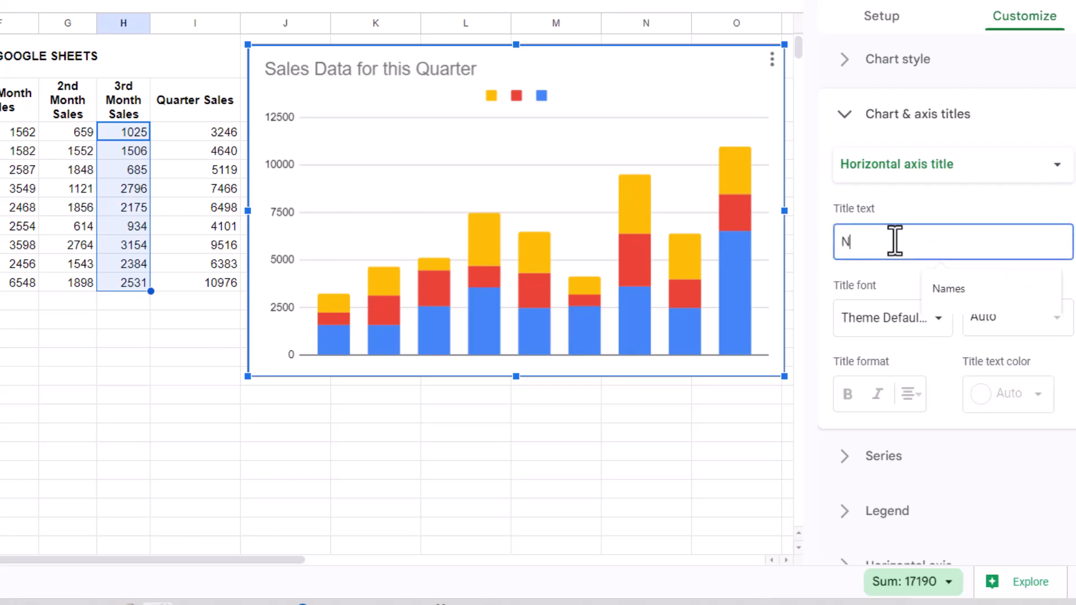
type("ames")
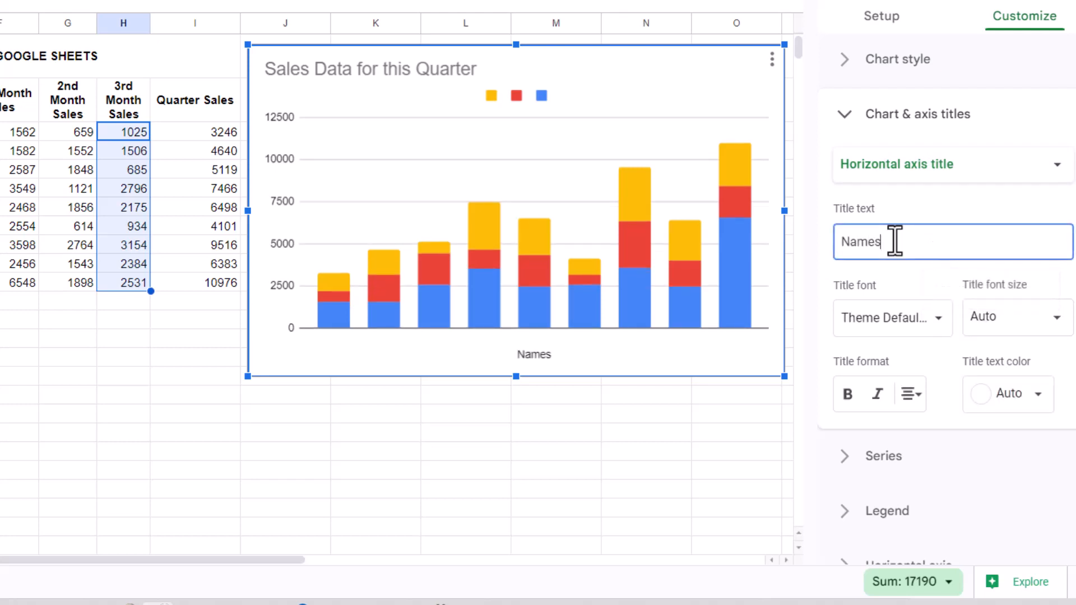
type(" of the Employees")
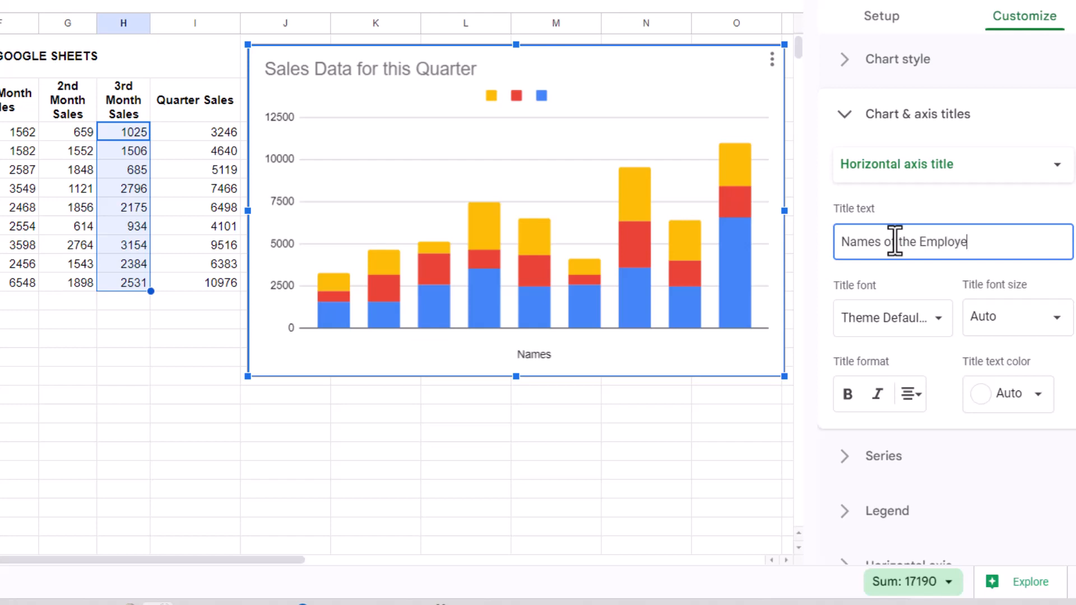
Set the chart's vertical axis title to "Sales (USD)" and leave the chart editor
left_click(997, 175)
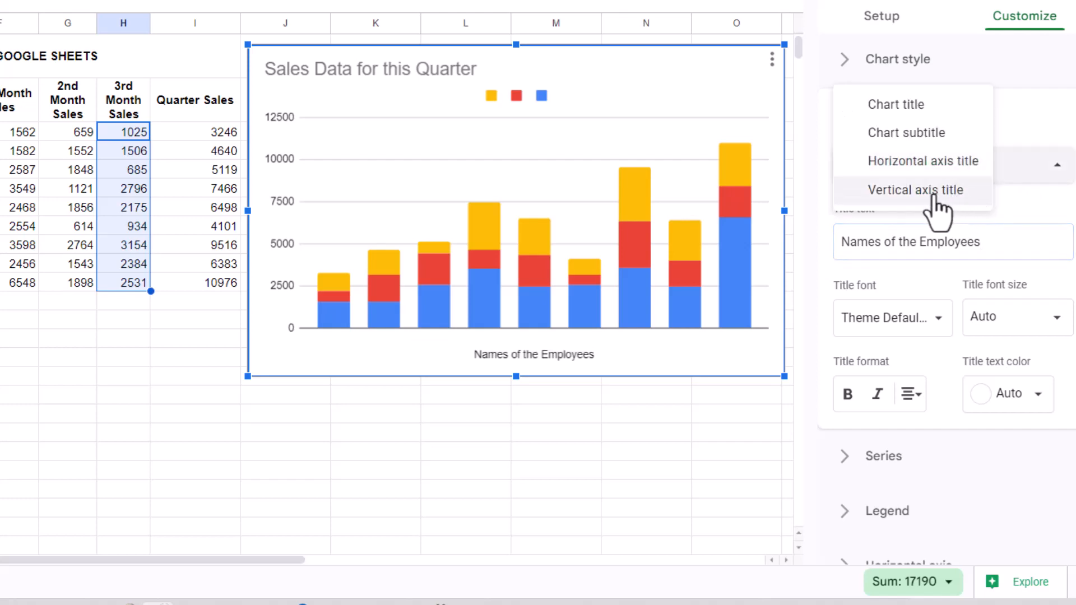
left_click(903, 191)
left_click(889, 241)
type("S")
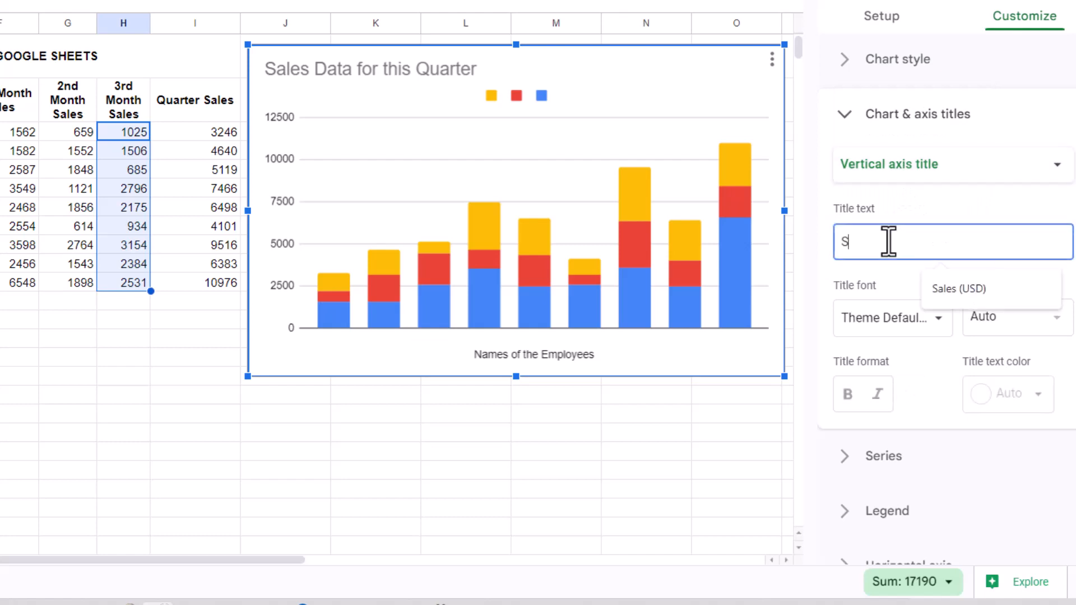
type("ales (")
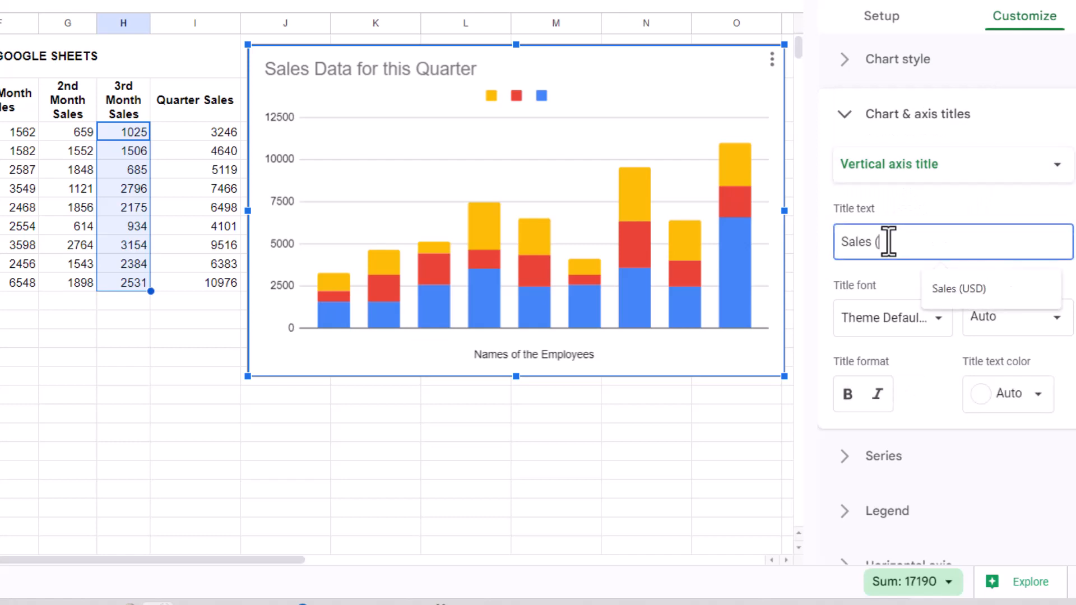
type("USD)")
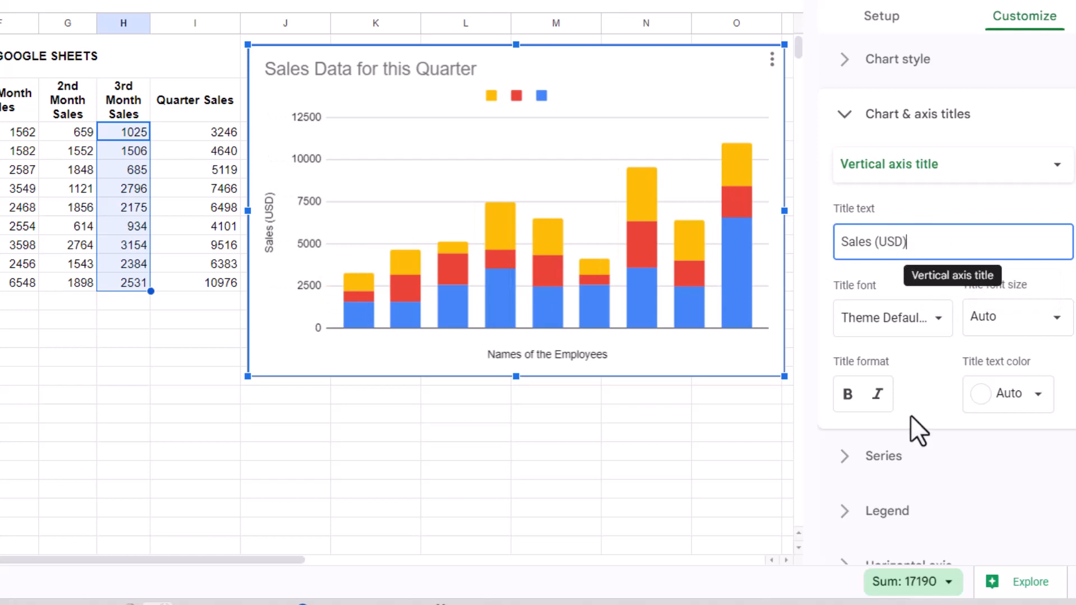
left_click(628, 451)
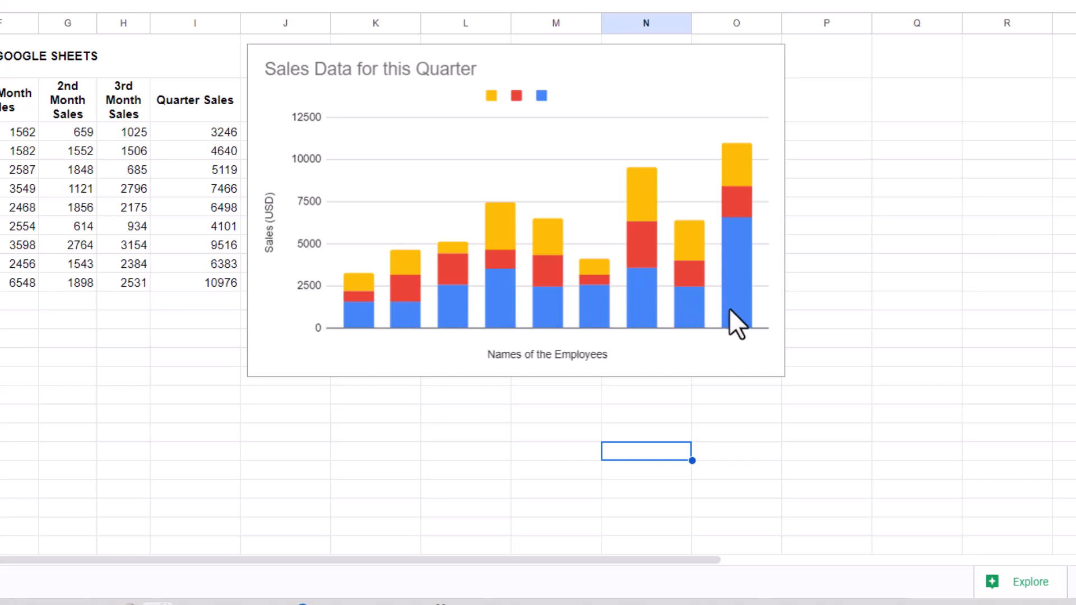
Reopen the chart's setup and add the Last Name range C4:C12 as its X-axis
left_click(358, 317)
mouse_move(363, 313)
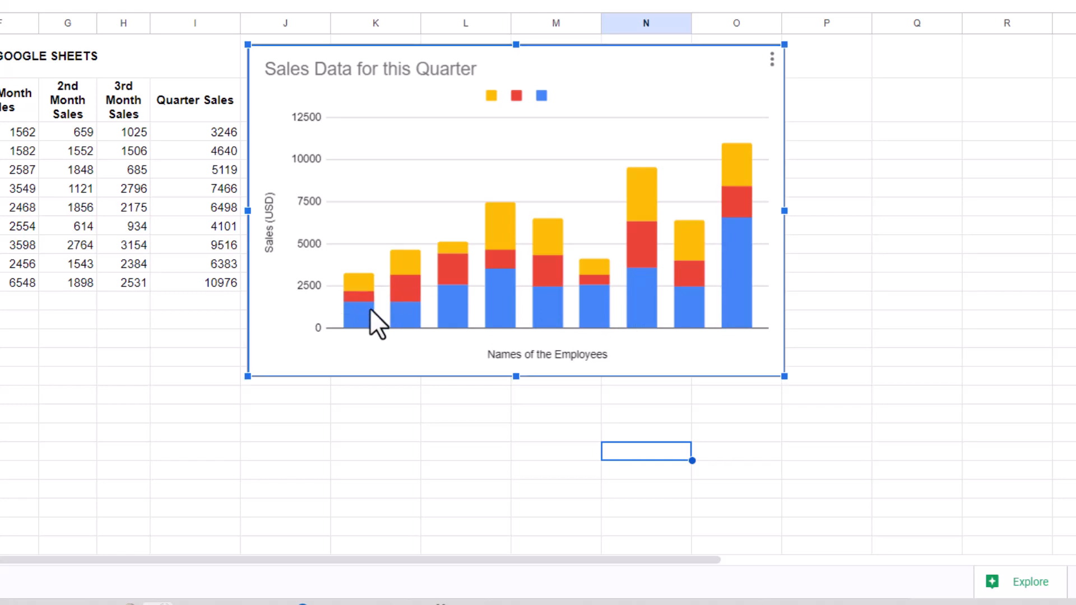
double_click(371, 310)
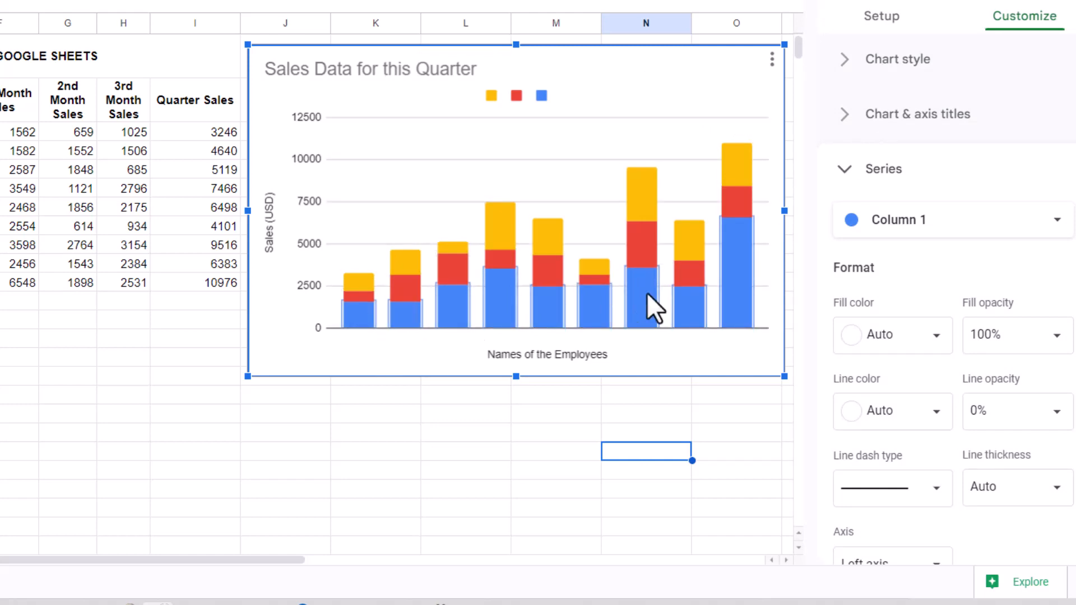
left_click(881, 17)
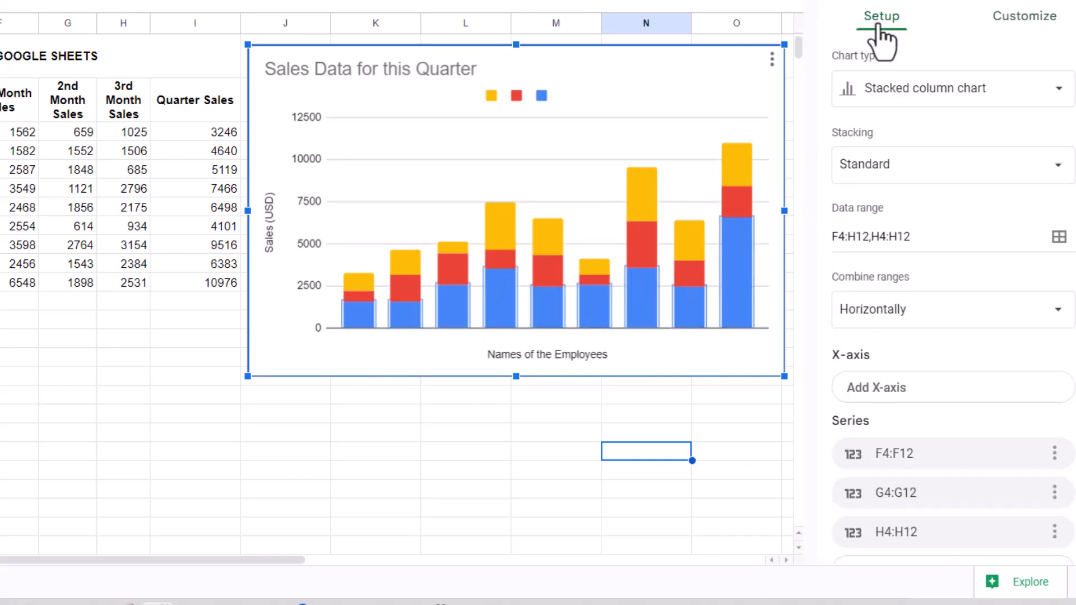
scroll(1072, 219, "down", 3)
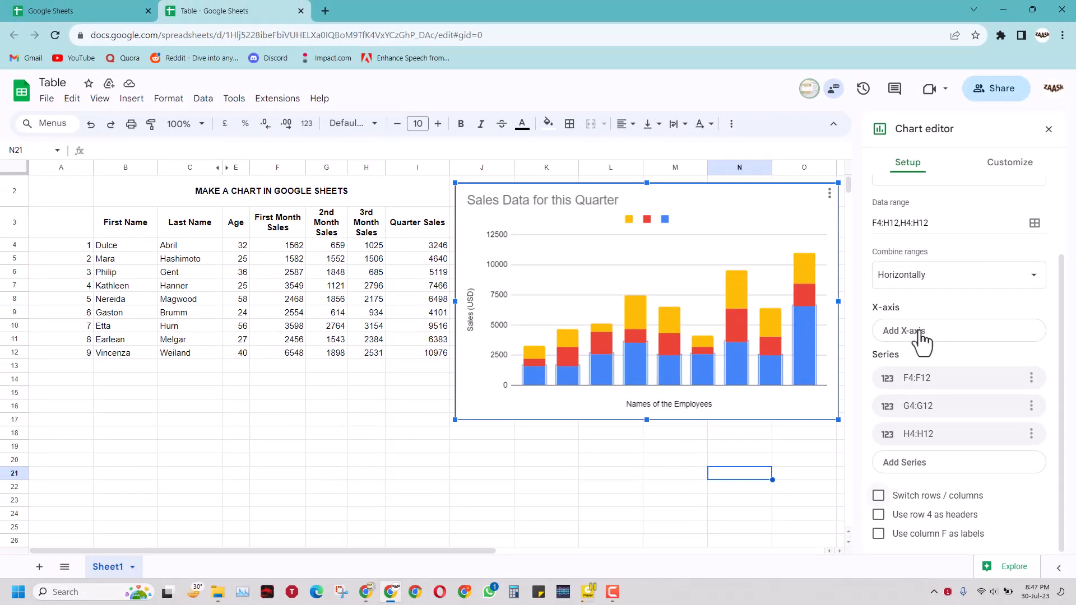
left_click(919, 335)
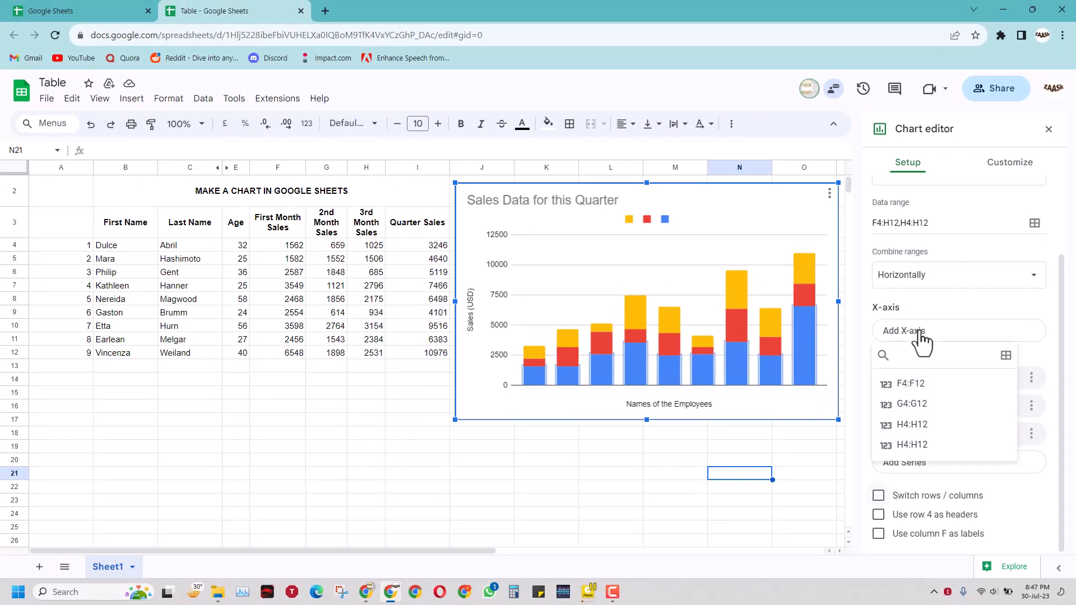
left_click(1007, 358)
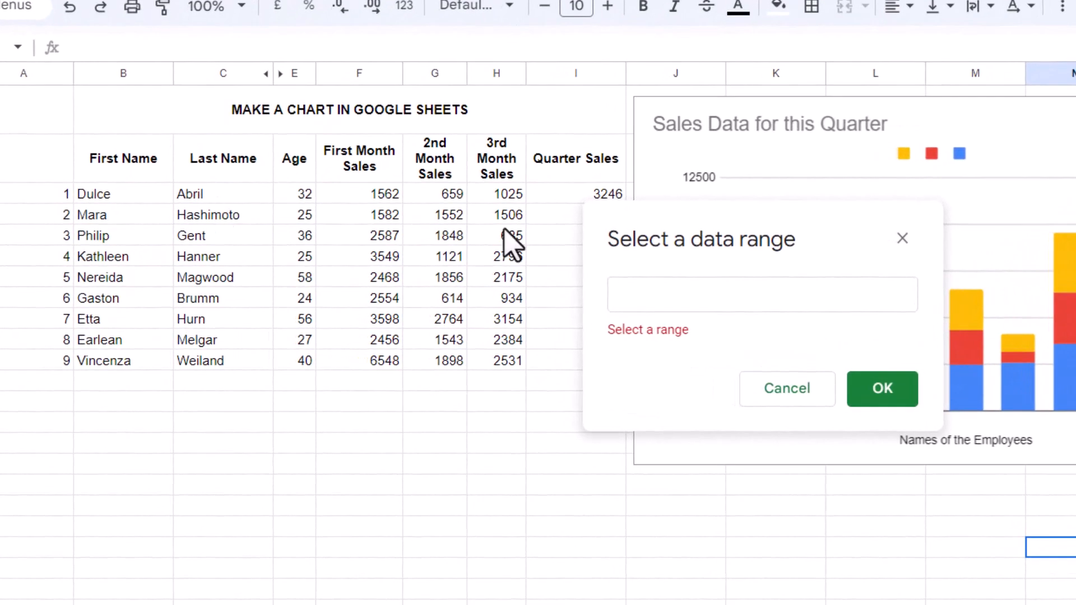
left_click(640, 287)
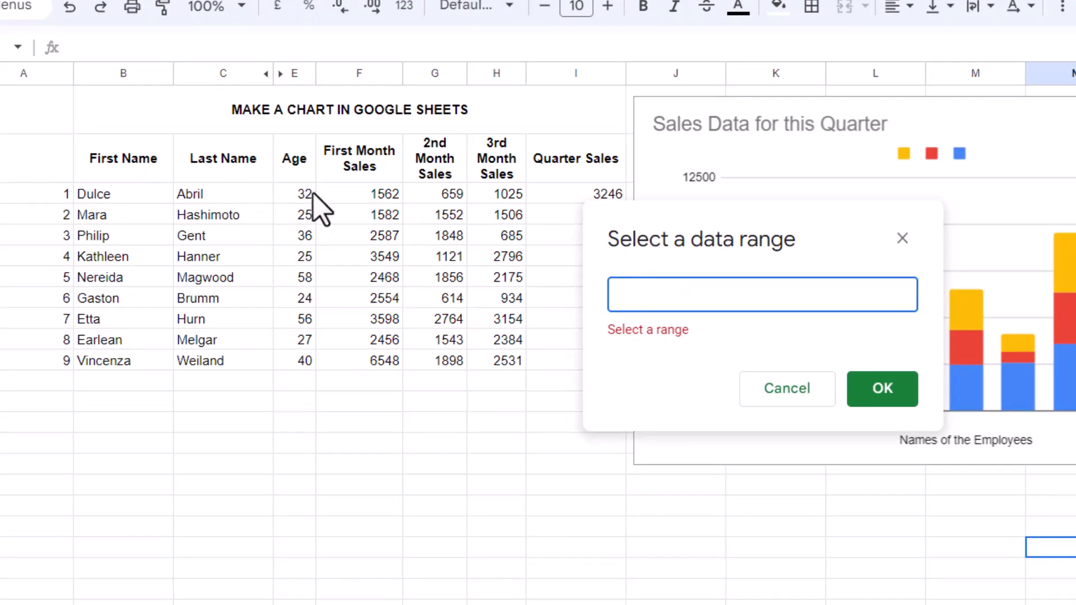
left_click_drag(231, 196, 221, 370)
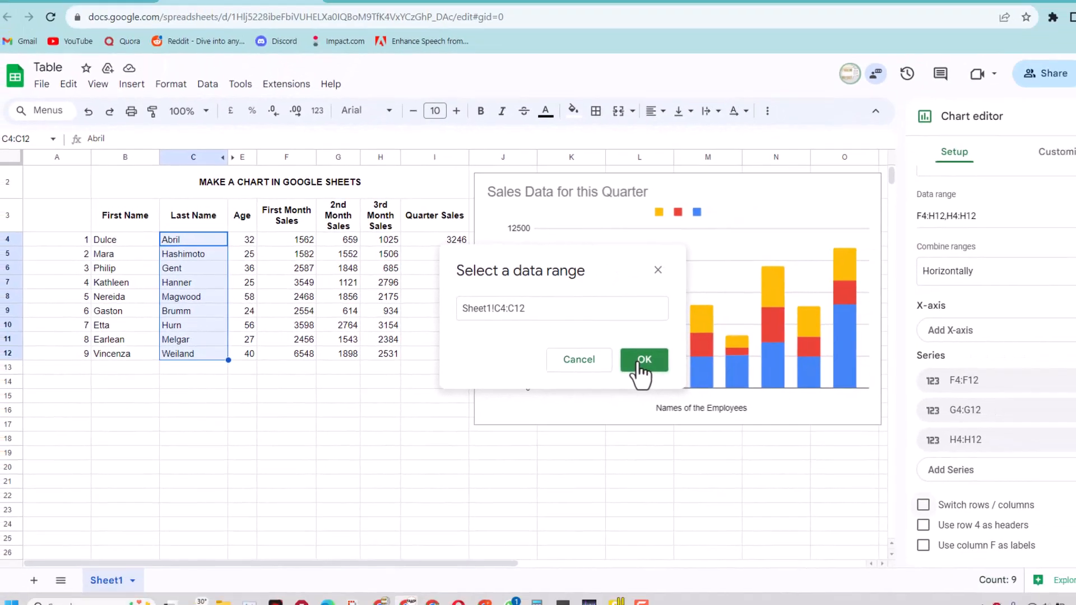
left_click(818, 370)
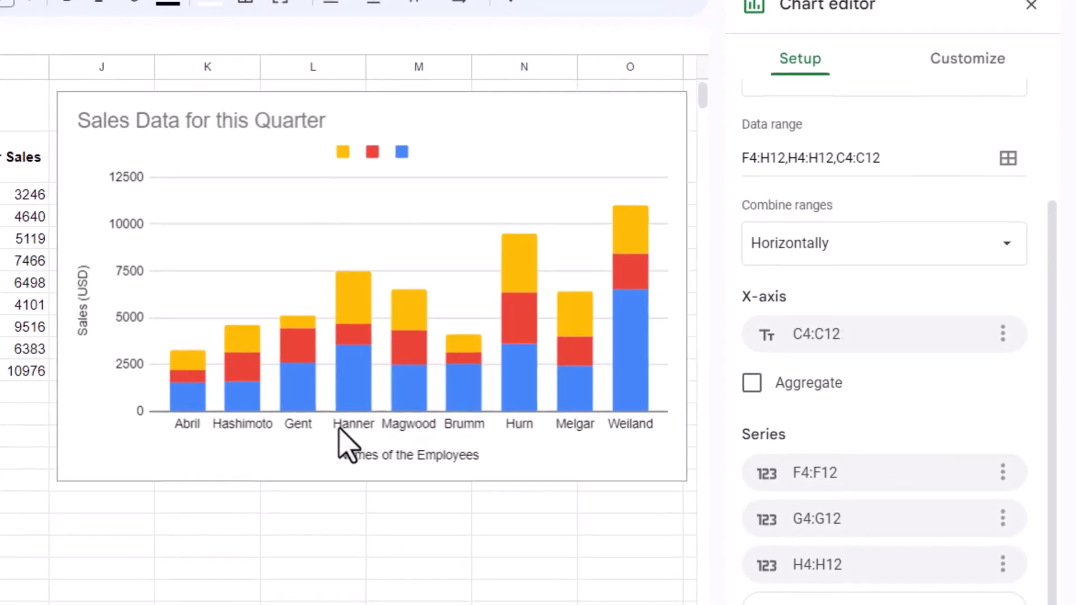
Select the chart's horizontal axis labels and set their font size to 16
left_click(627, 427)
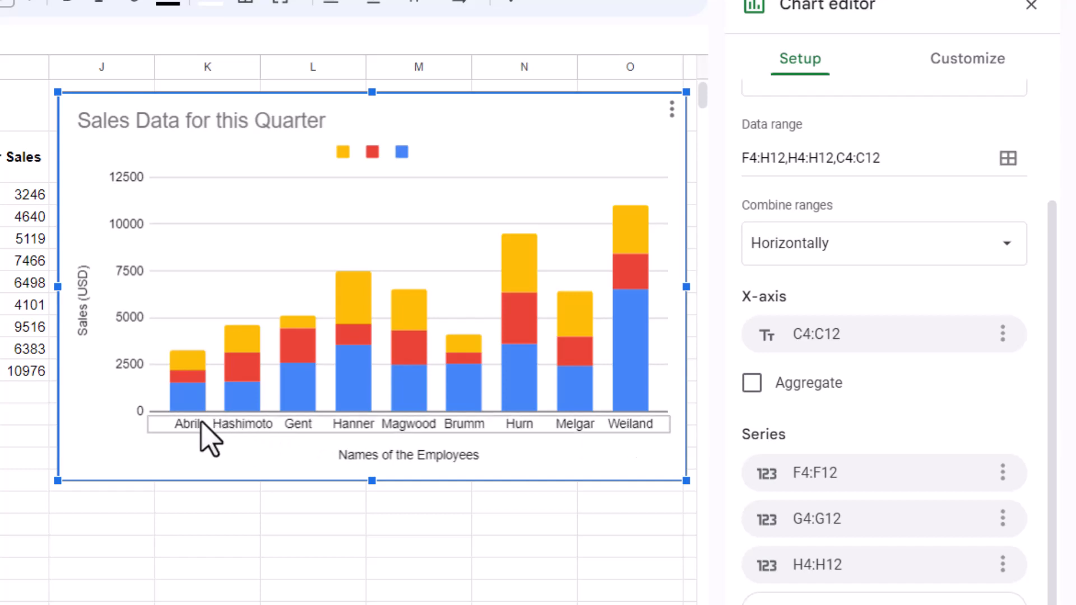
left_click(206, 436)
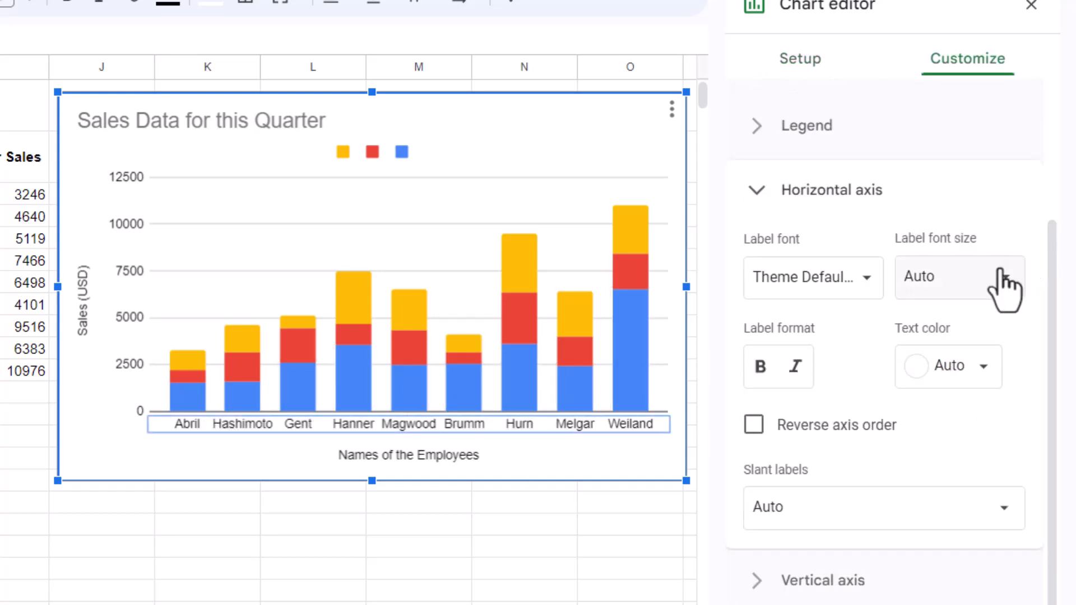
left_click(1003, 280)
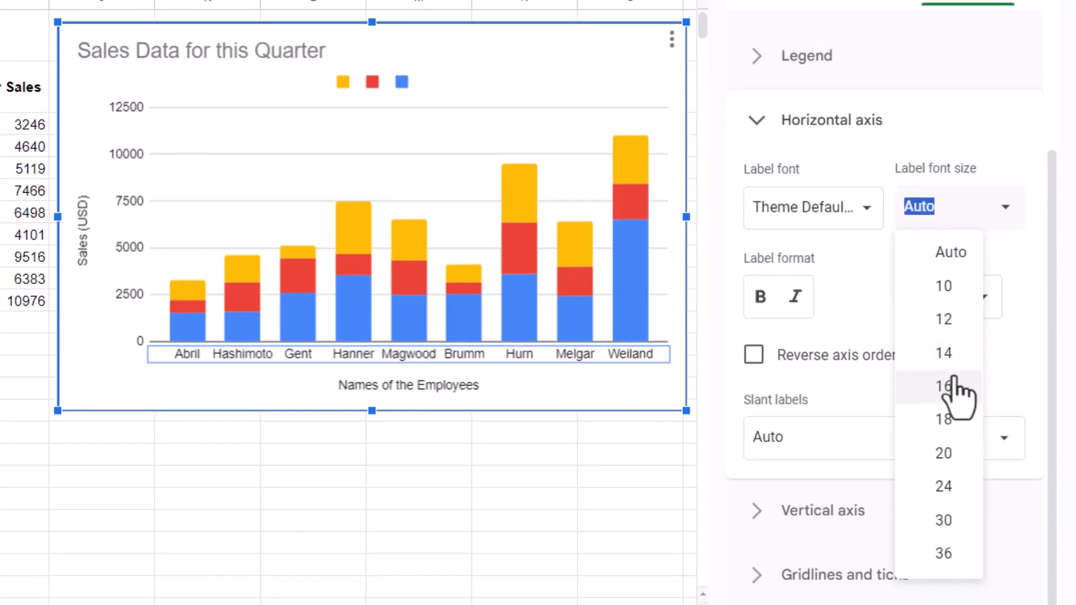
left_click(956, 388)
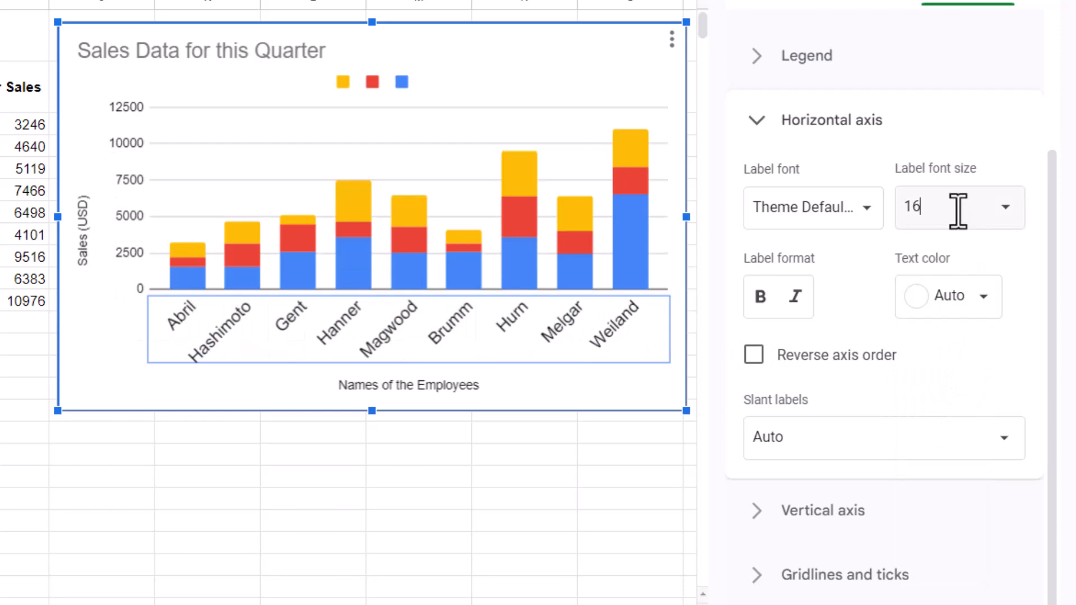
Set the horizontal axis labels' font size to 8 and their slant to 30°
double_click(912, 207)
type("8")
key("Return")
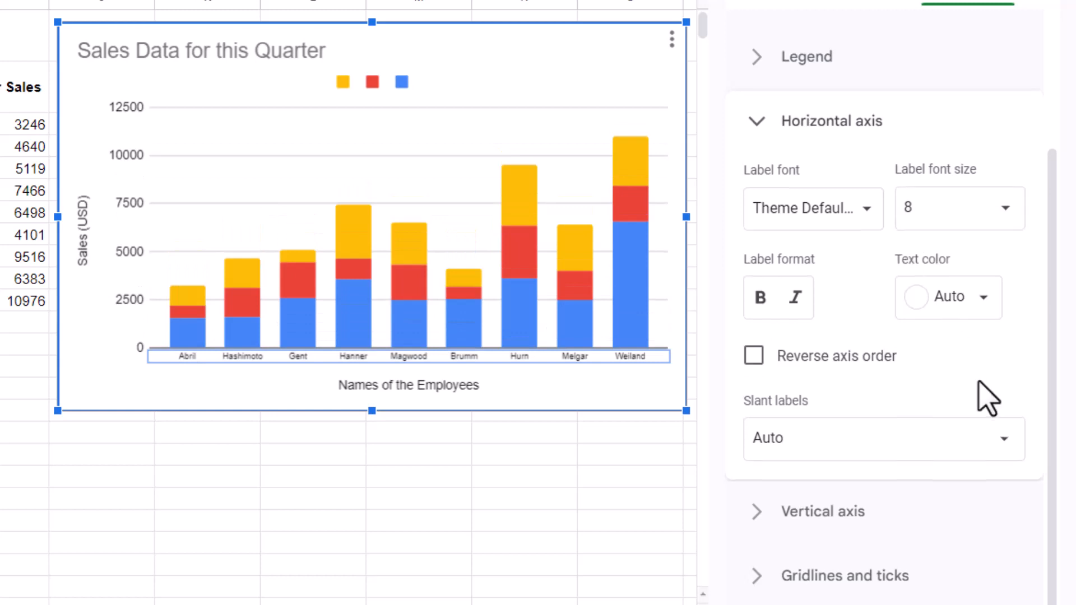
left_click(903, 435)
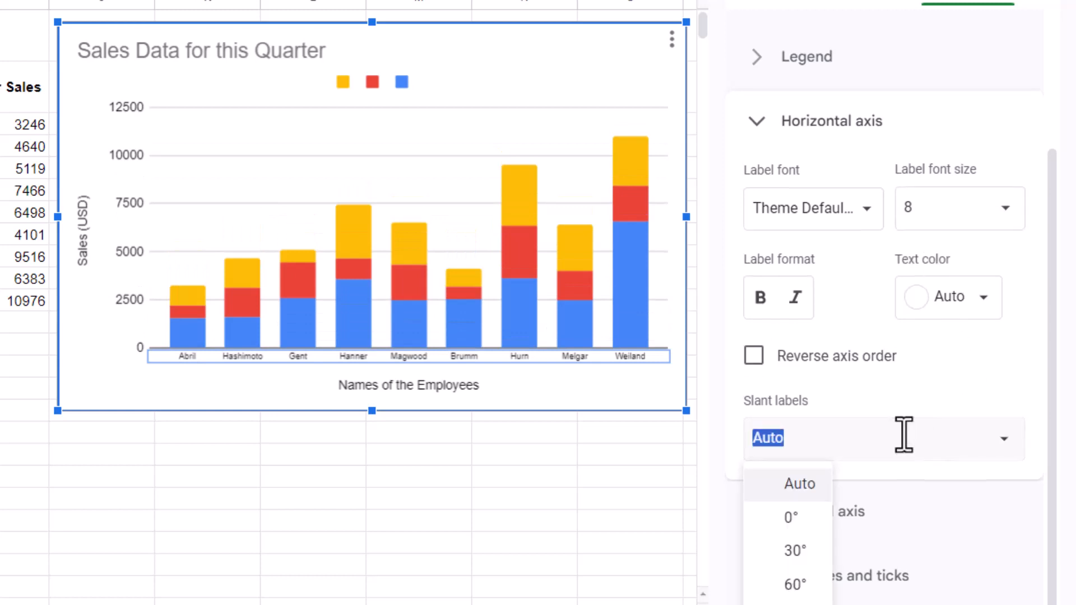
left_click(795, 552)
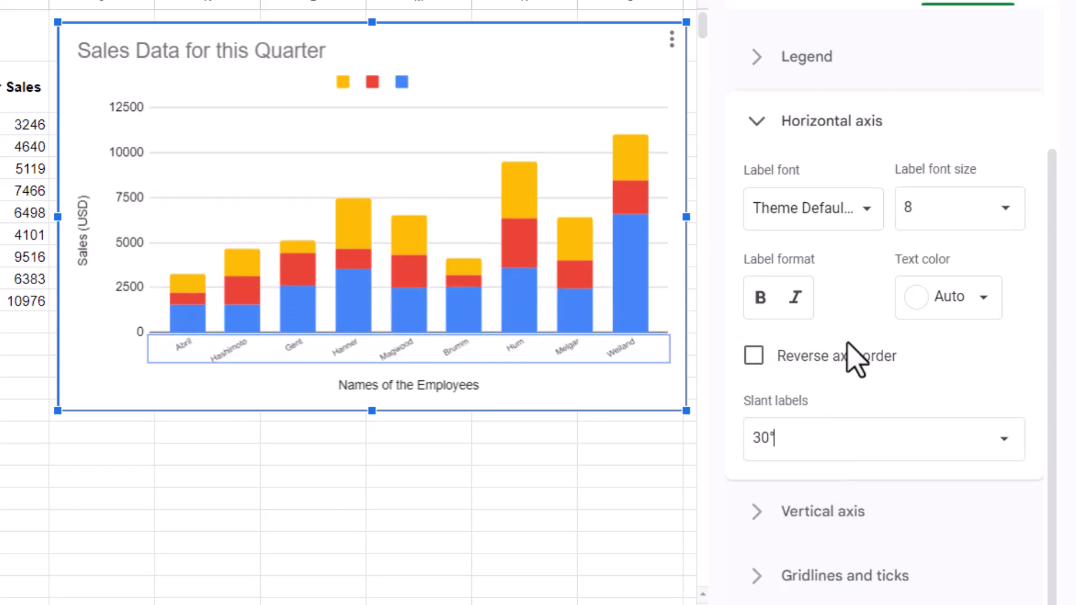
Set the horizontal axis labels' slant to 0° and their font size to Auto
left_click(863, 440)
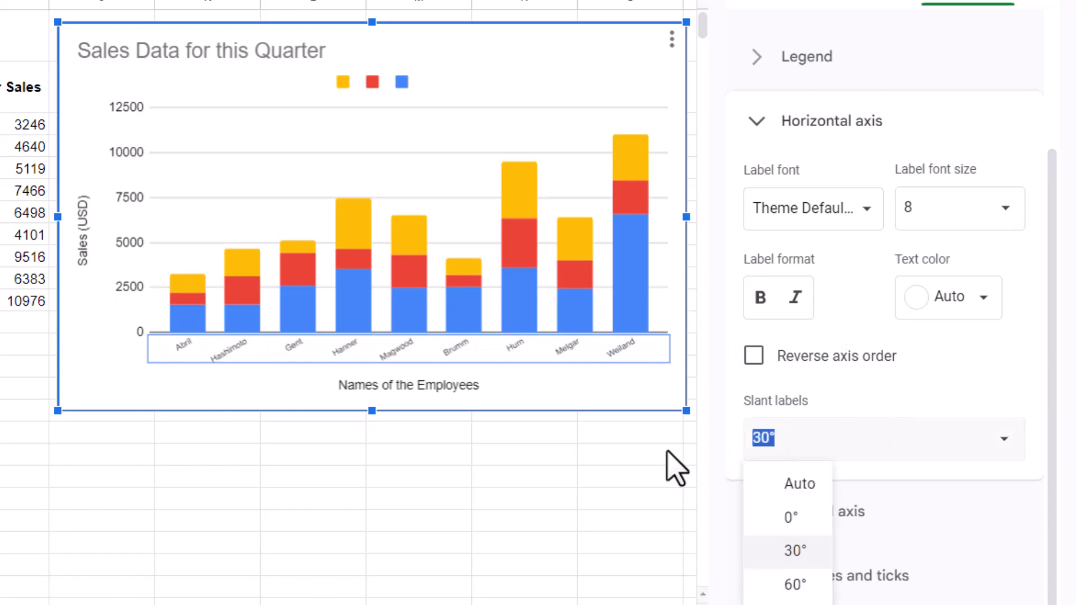
type("0")
key("Return")
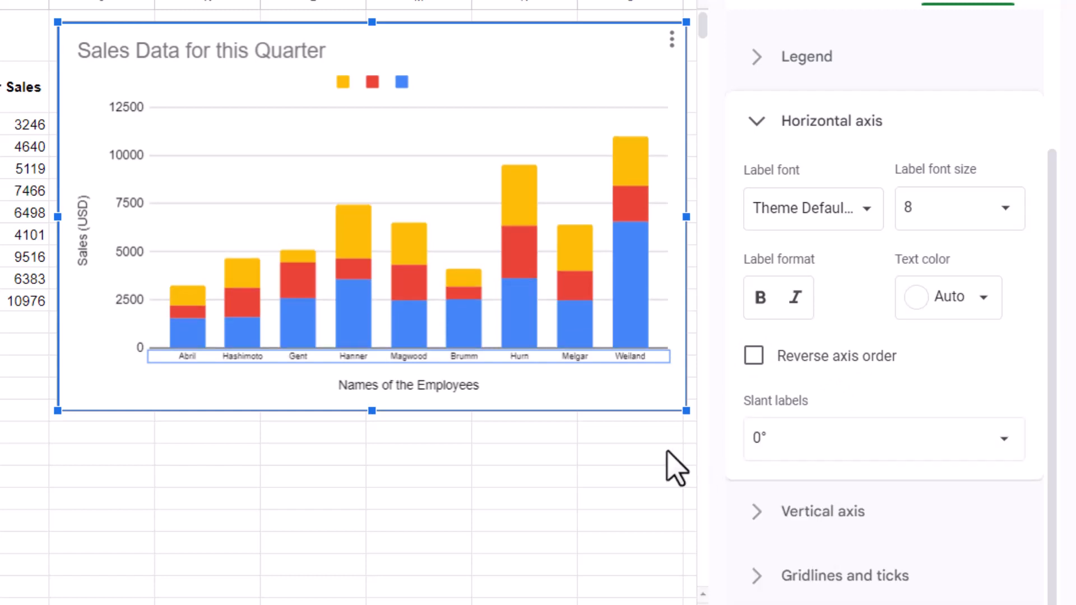
left_click(1007, 213)
left_click(965, 255)
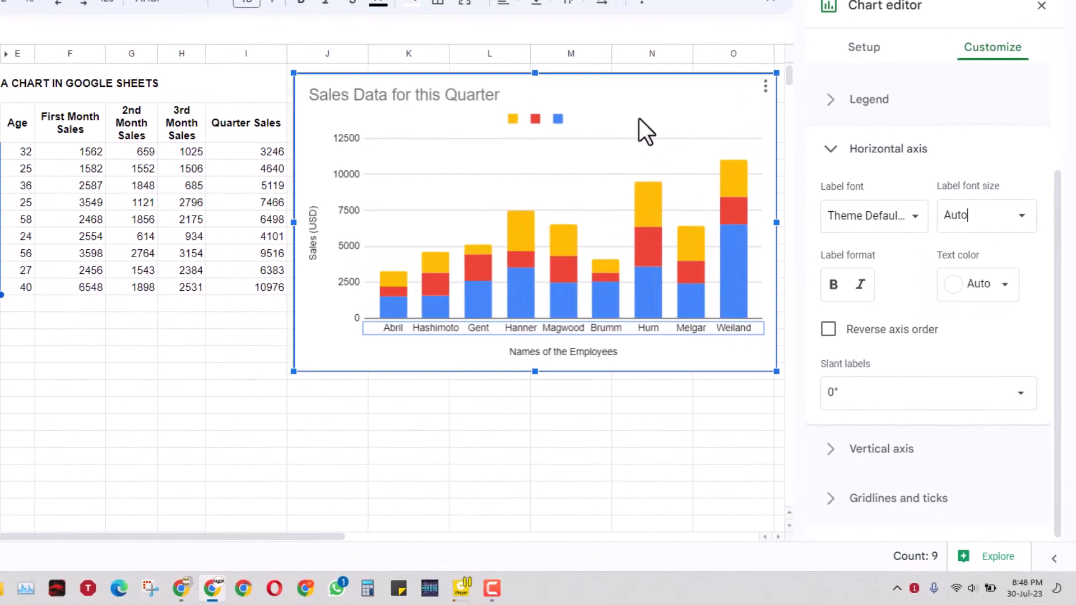
left_click(646, 205)
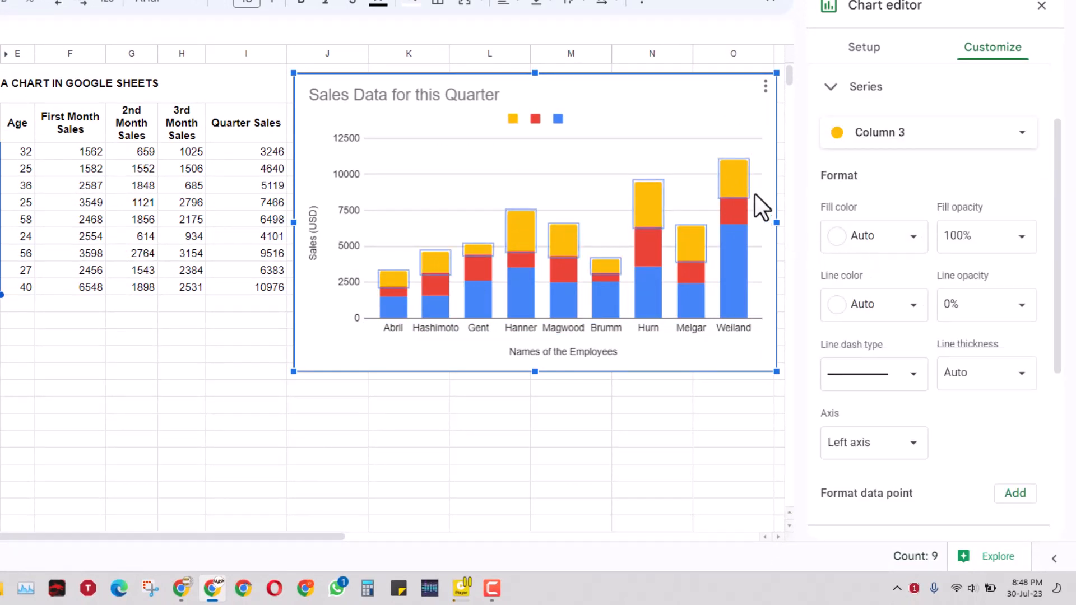
left_click(881, 51)
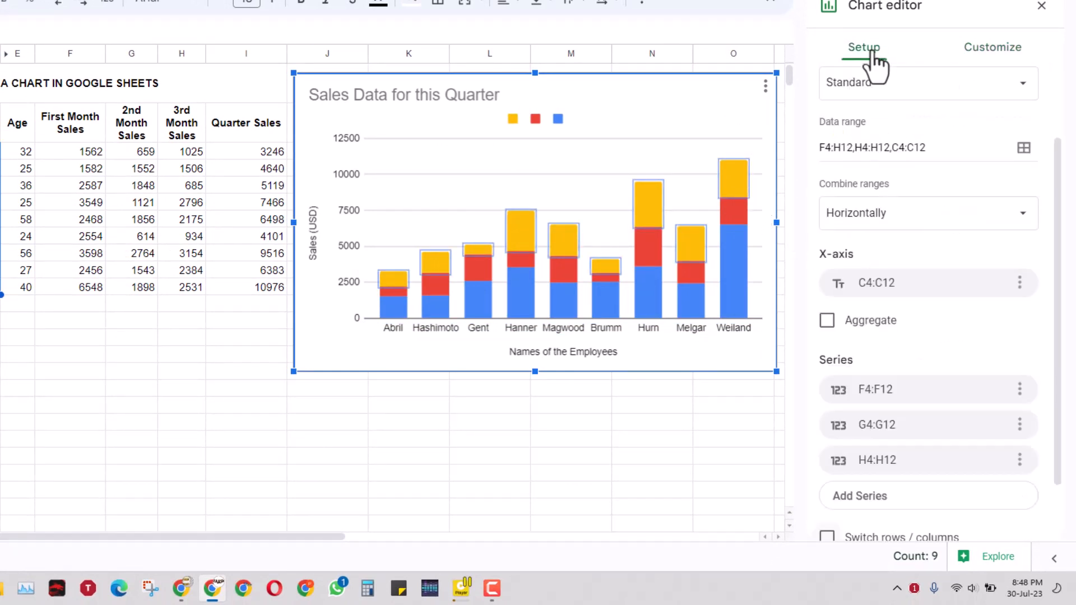
scroll(944, 319, "down", 1)
scroll(912, 329, "up", 3)
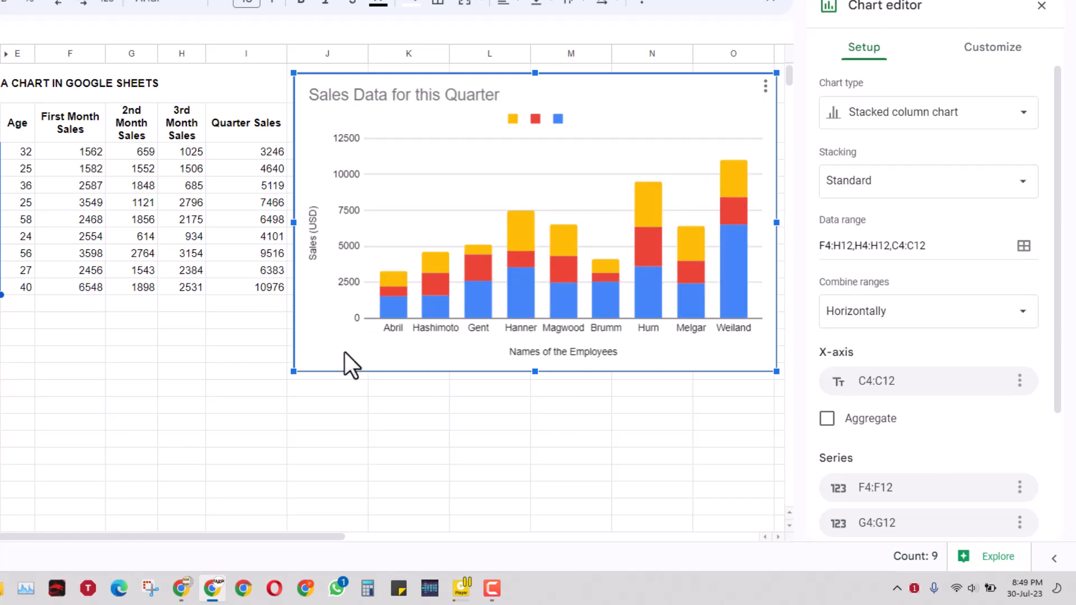
Turn on the 3D option in the chart style settings
left_click(1000, 50)
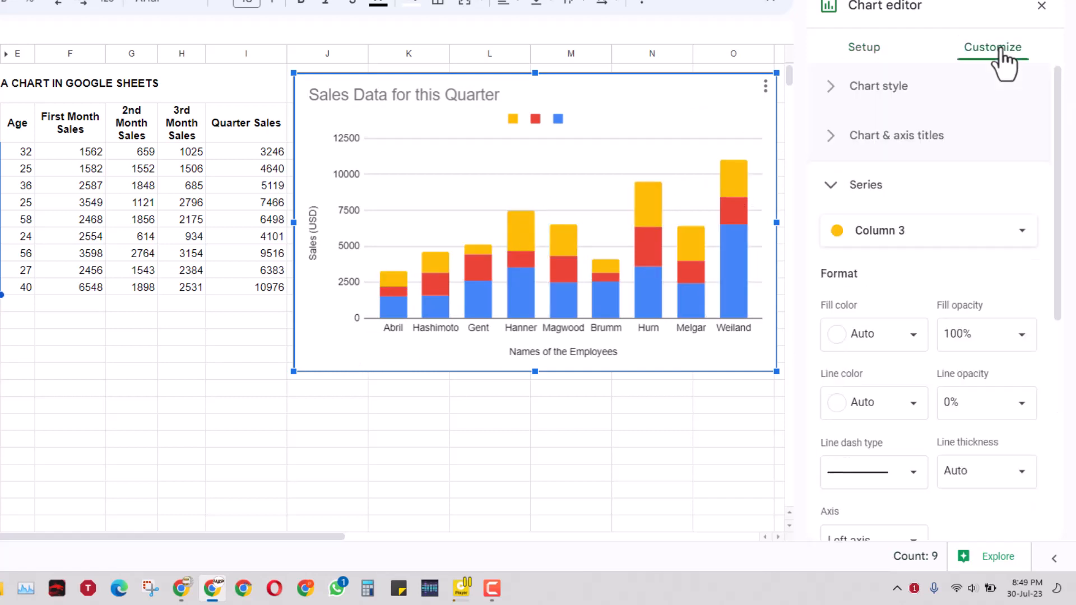
left_click(878, 96)
left_click(829, 309)
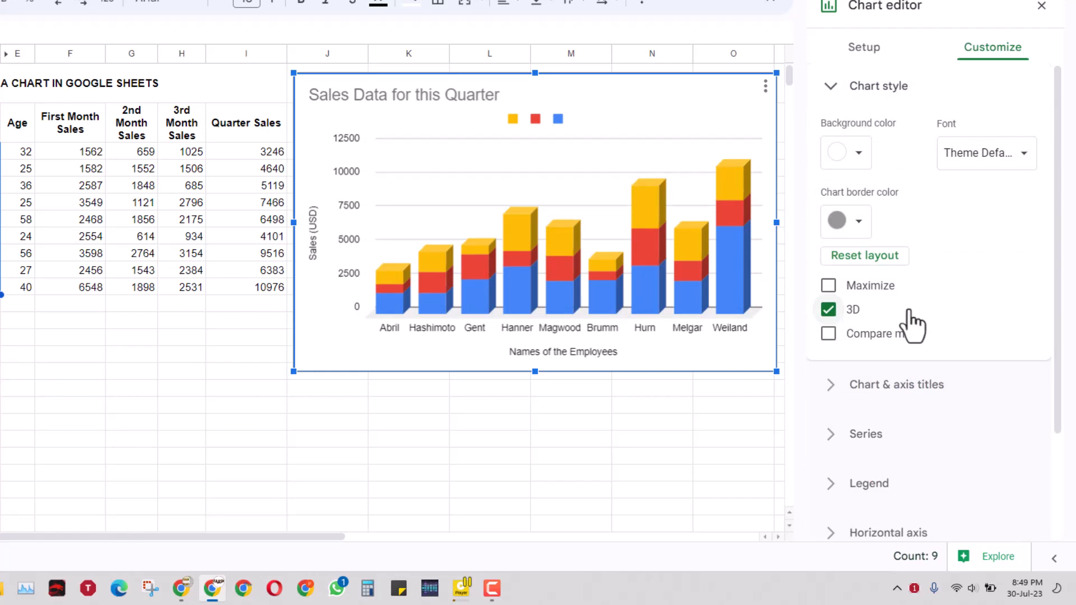
Try the Maximize option on the 3D chart and turn it back off
left_click(828, 287)
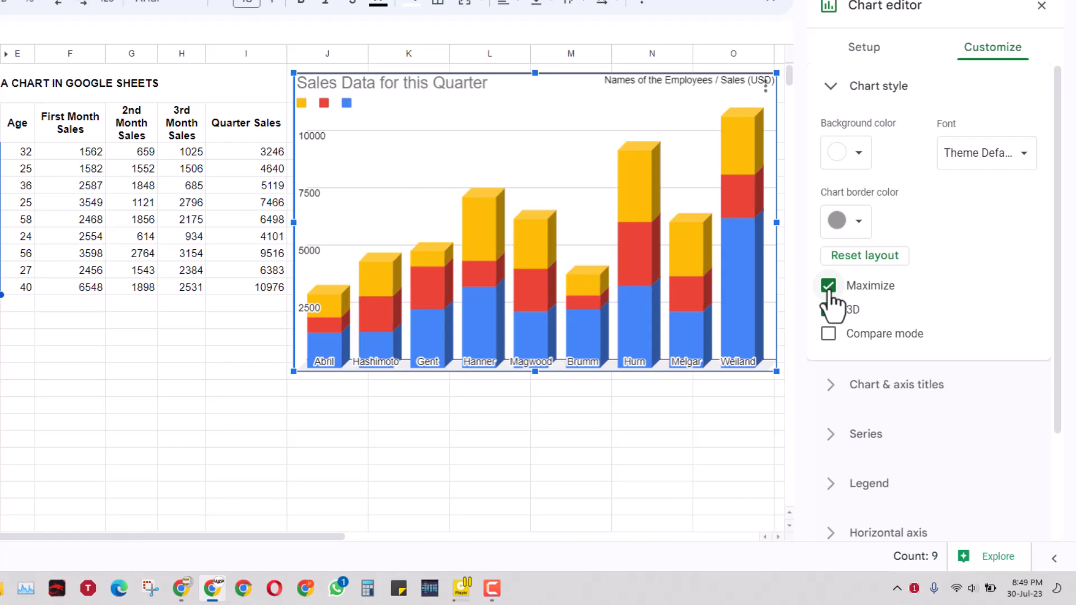
left_click(828, 287)
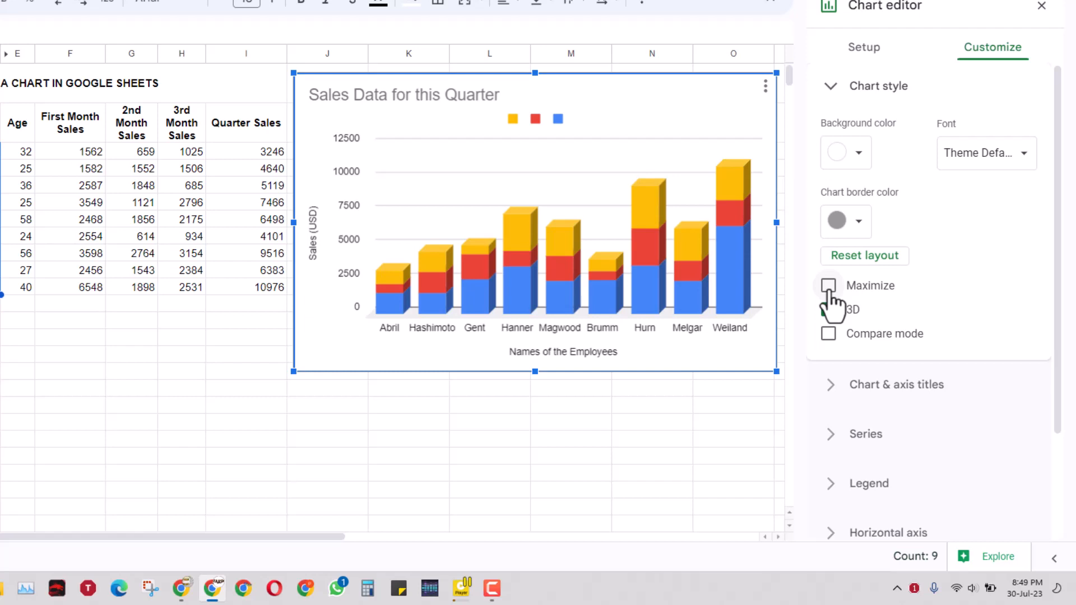
Select the chart title and move it sideways toward the chart's centre, above the legend
left_click(416, 94)
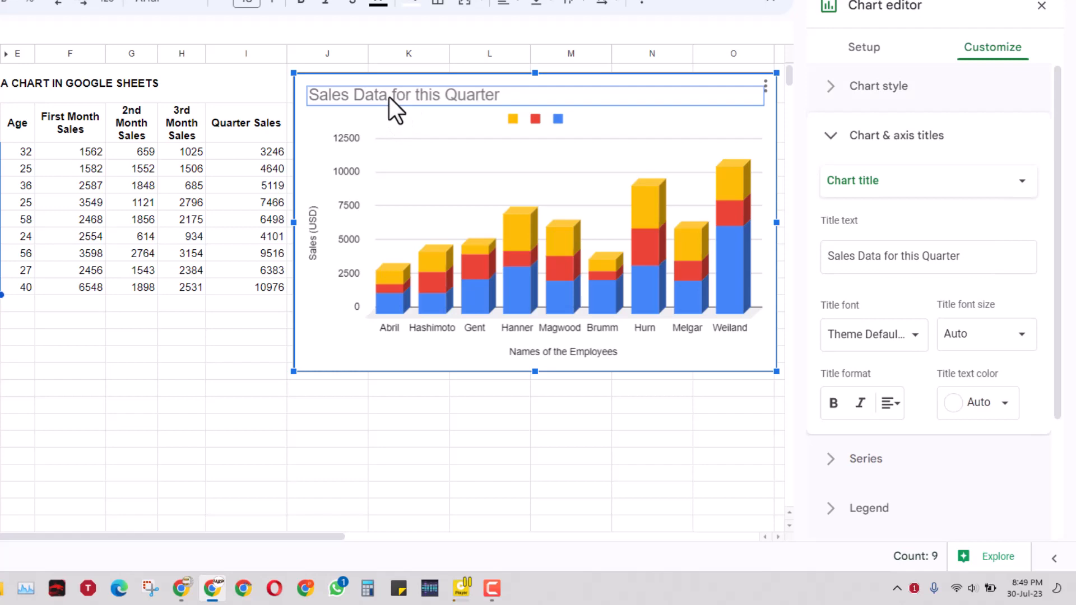
left_click_drag(389, 96, 534, 100)
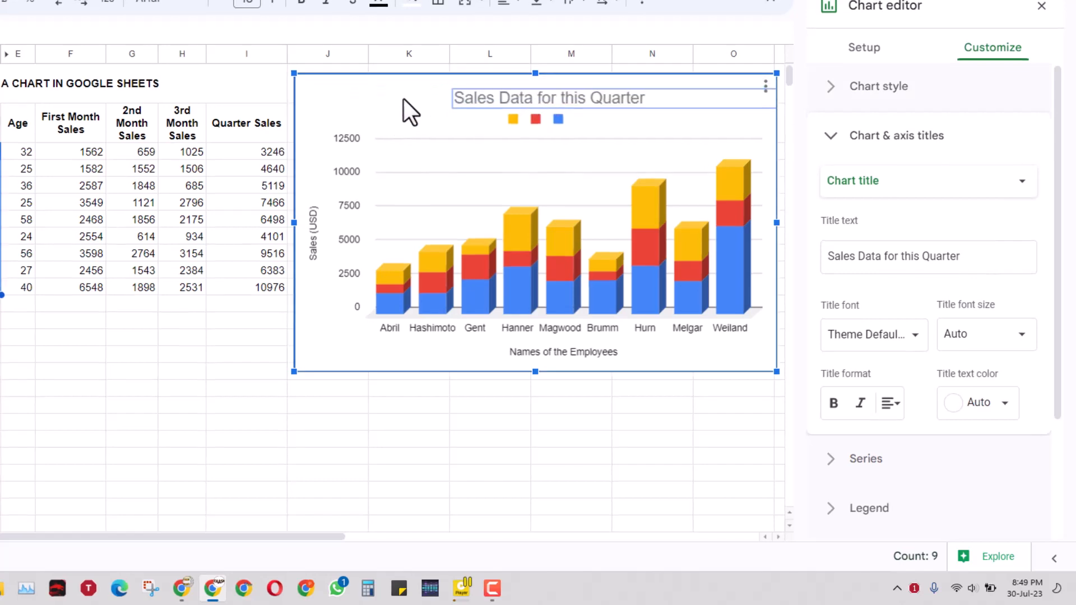